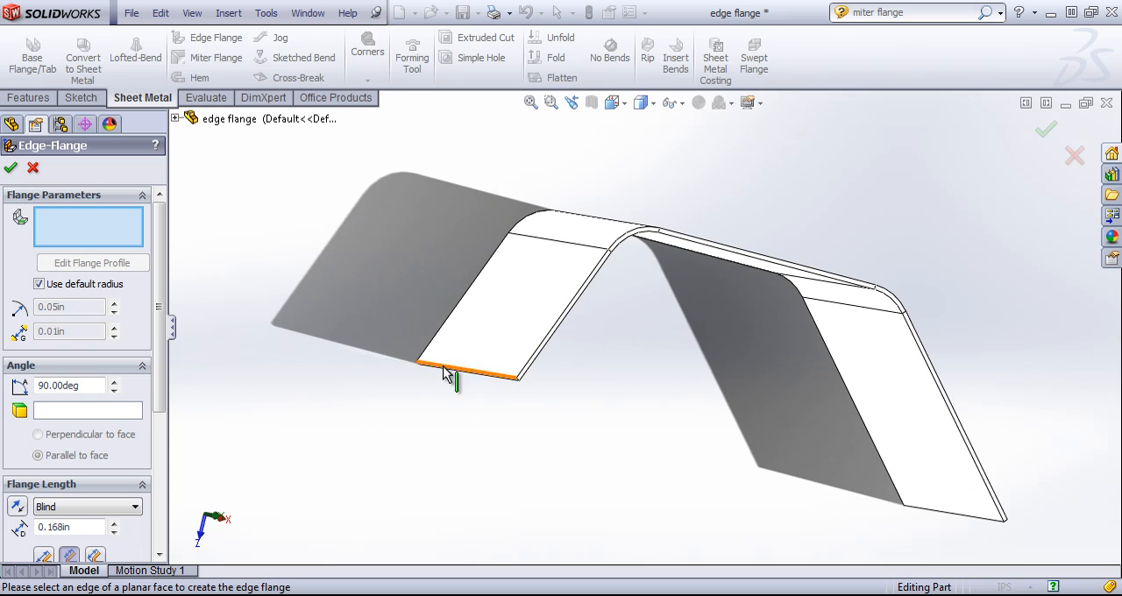
# - Start an edge flange on the left leg's lower edge, directed inward under the part and about 1.79 in long
pyautogui.click(445, 368)
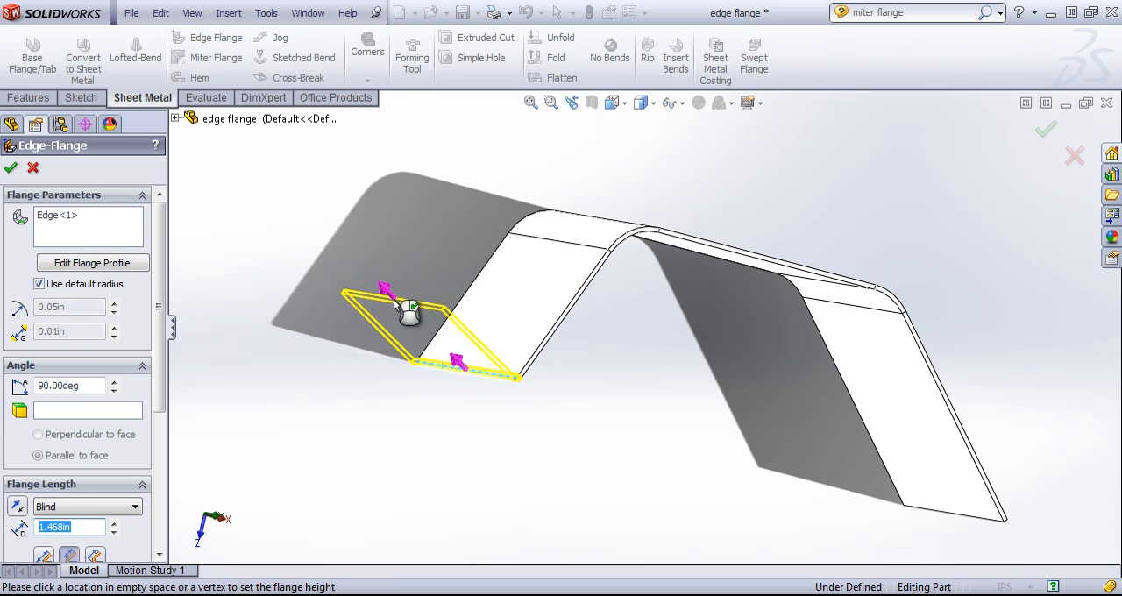
pyautogui.click(362, 302)
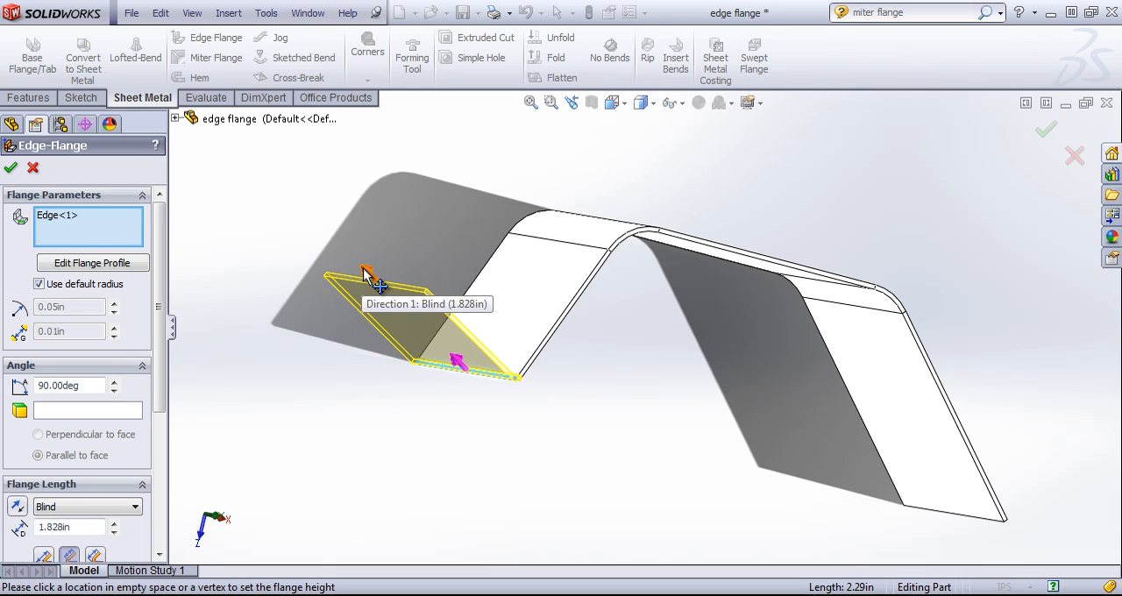
pyautogui.click(363, 271)
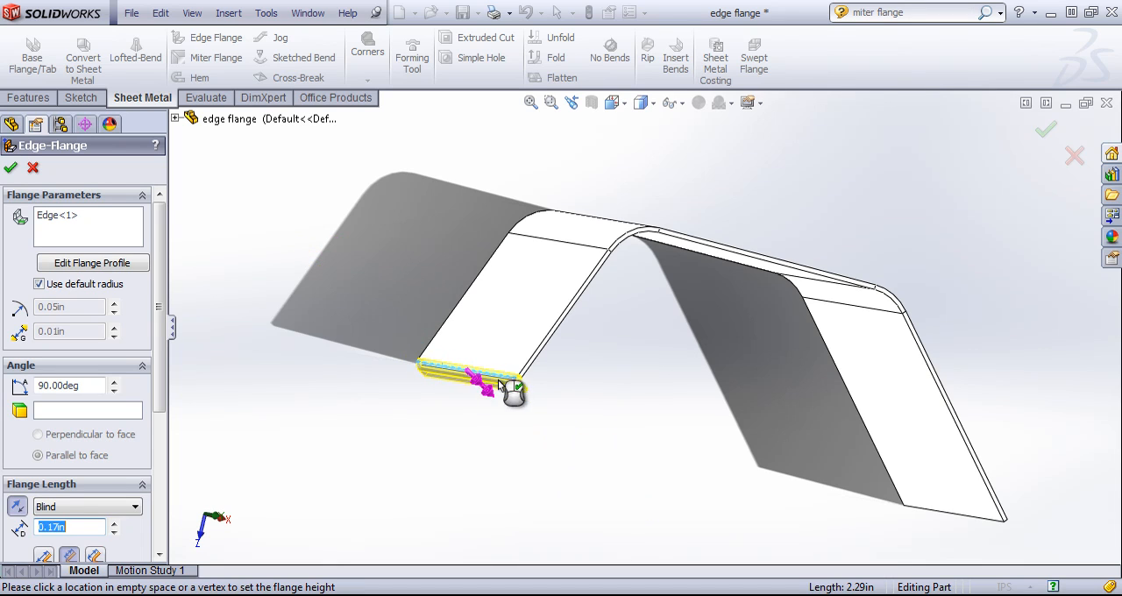
pyautogui.click(583, 456)
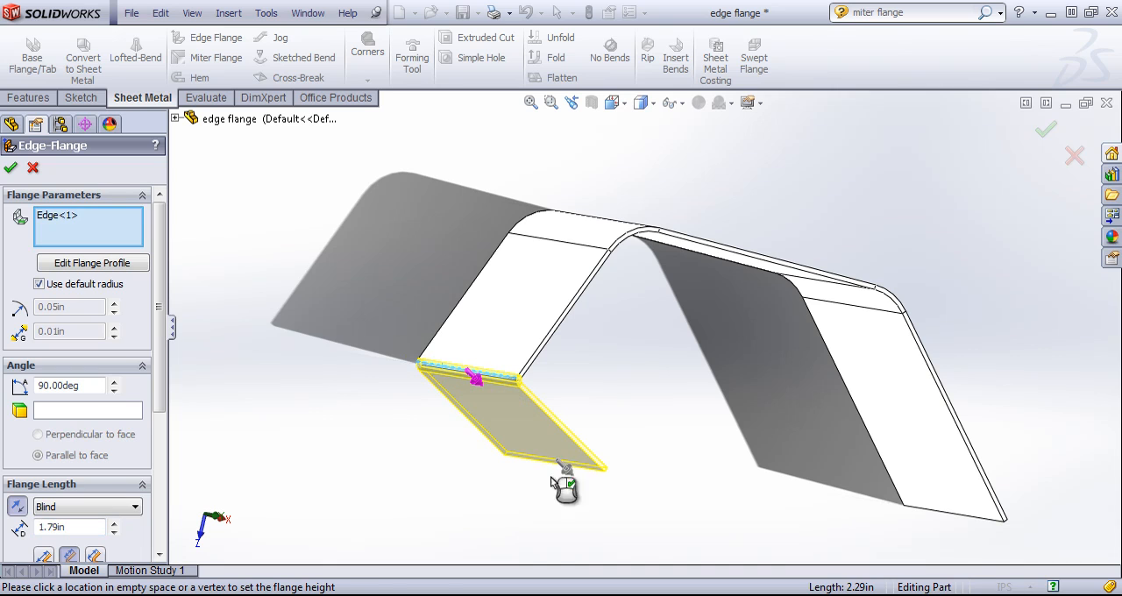
# - Try a flange angle of 50 degrees, and set the angle to 30 degrees
pyautogui.moveTo(346, 429); pyautogui.dragTo(289, 405, button='middle')
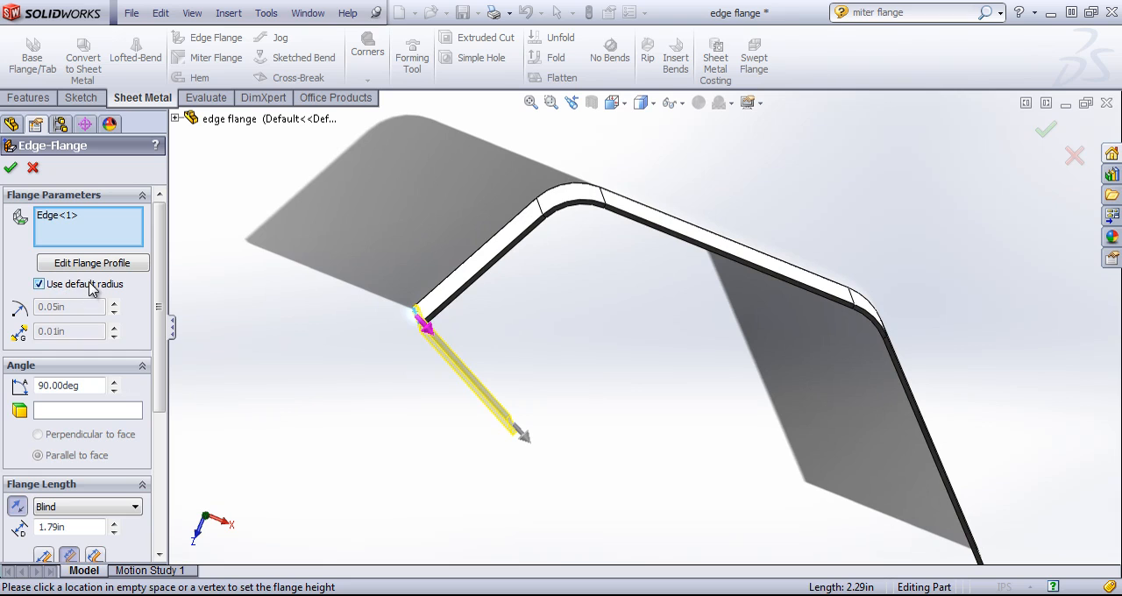
pyautogui.scroll(-3, 97, 305)
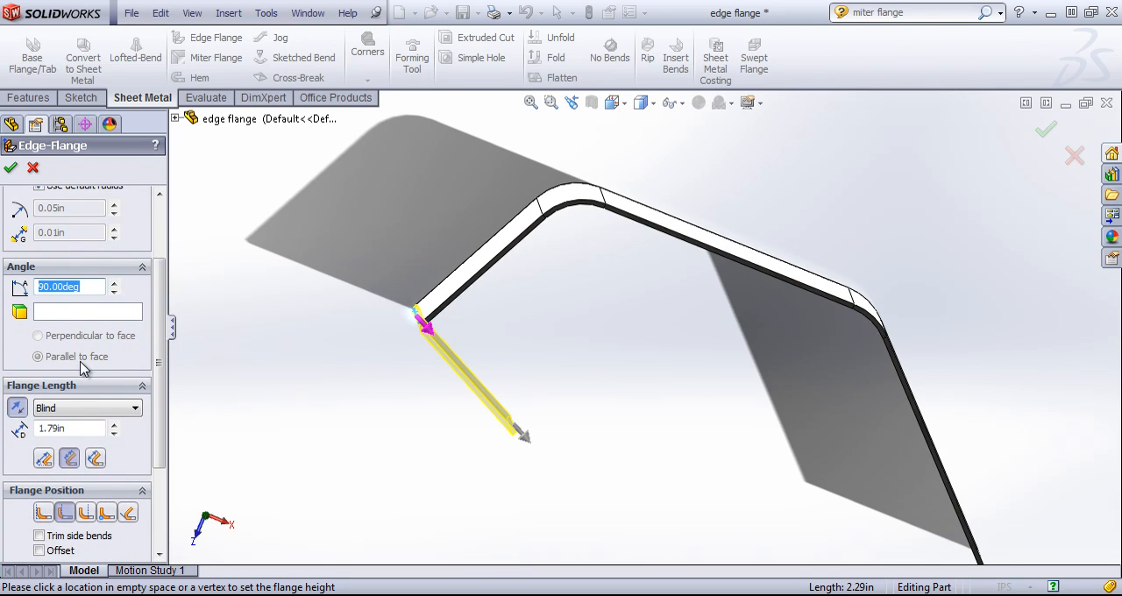
pyautogui.press('Return')
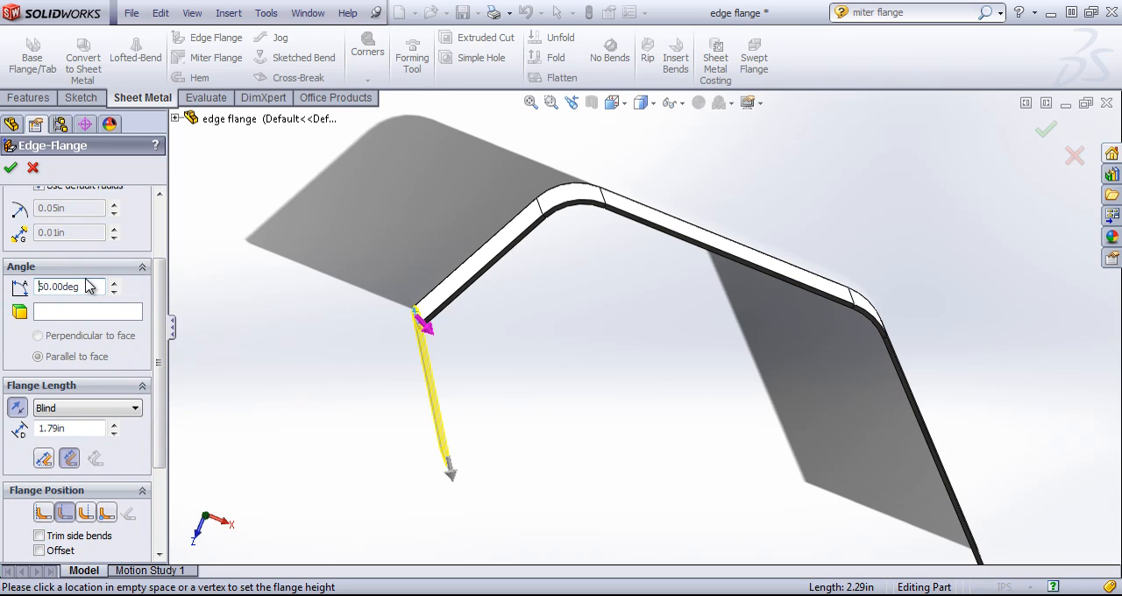
pyautogui.write('30')
pyautogui.press('Return')
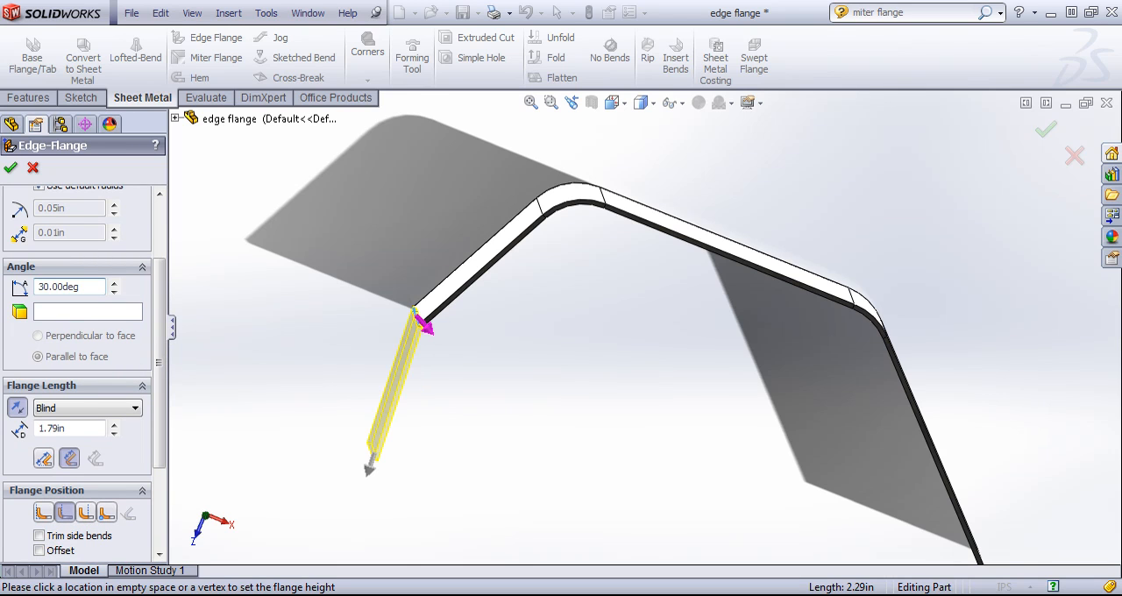
# - Set the flange length to 2 in with the Blind end condition
pyautogui.scroll(-2, 121, 403)
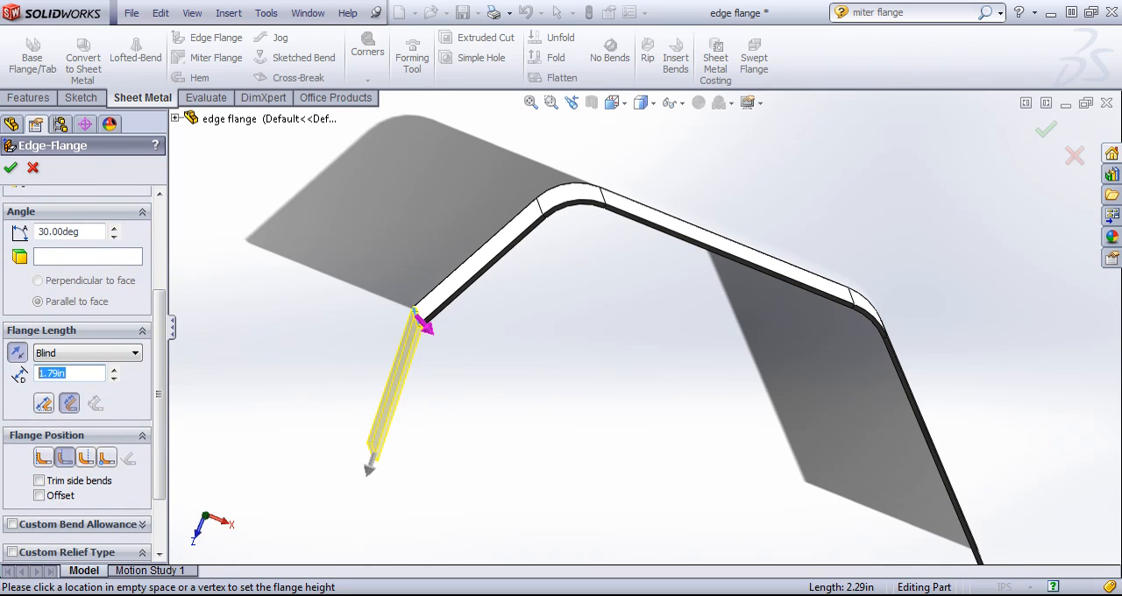
pyautogui.press('Return')
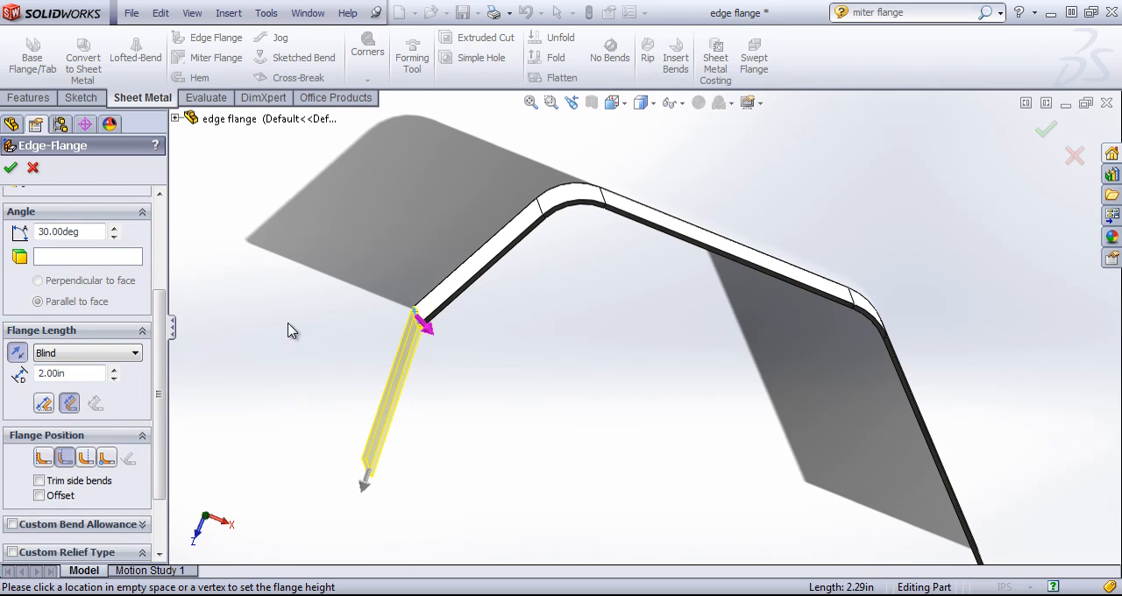
pyautogui.click(78, 355)
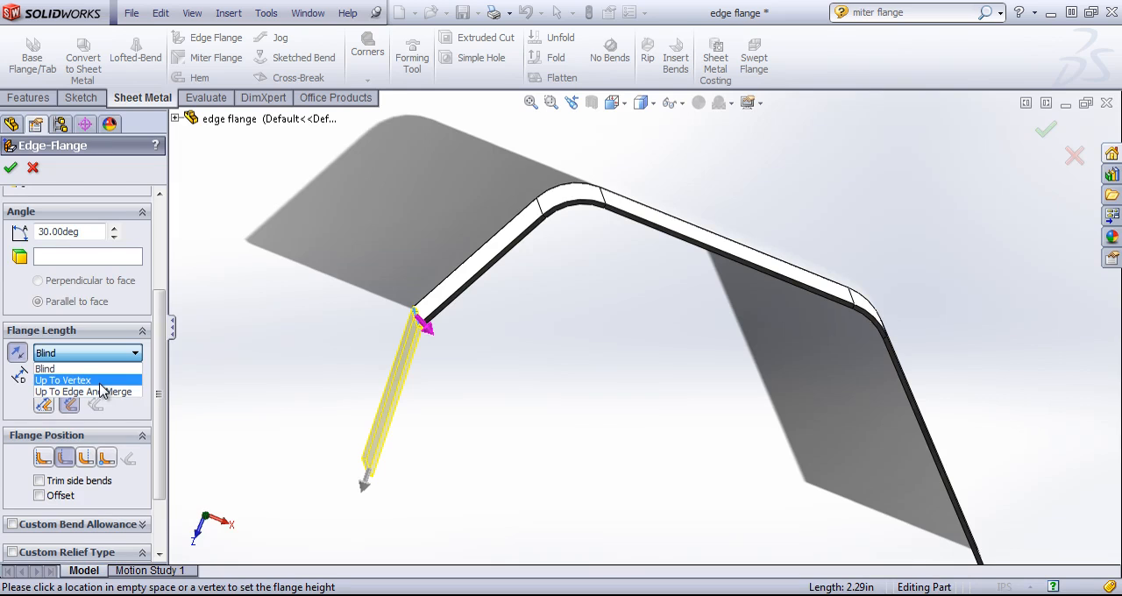
pyautogui.click(889, 574)
pyautogui.click(105, 355)
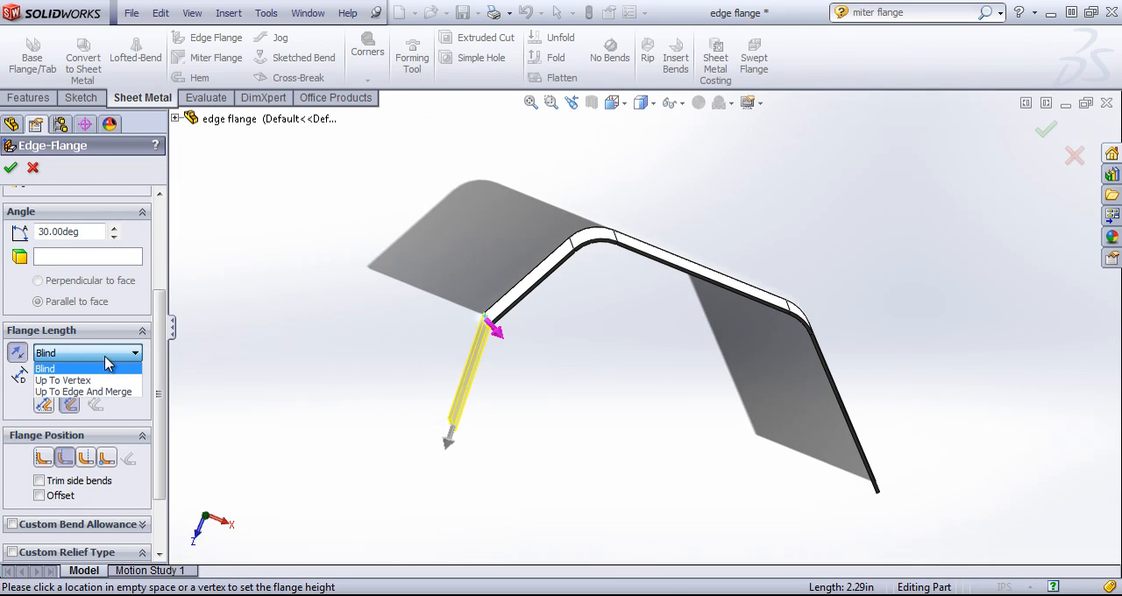
pyautogui.click(101, 368)
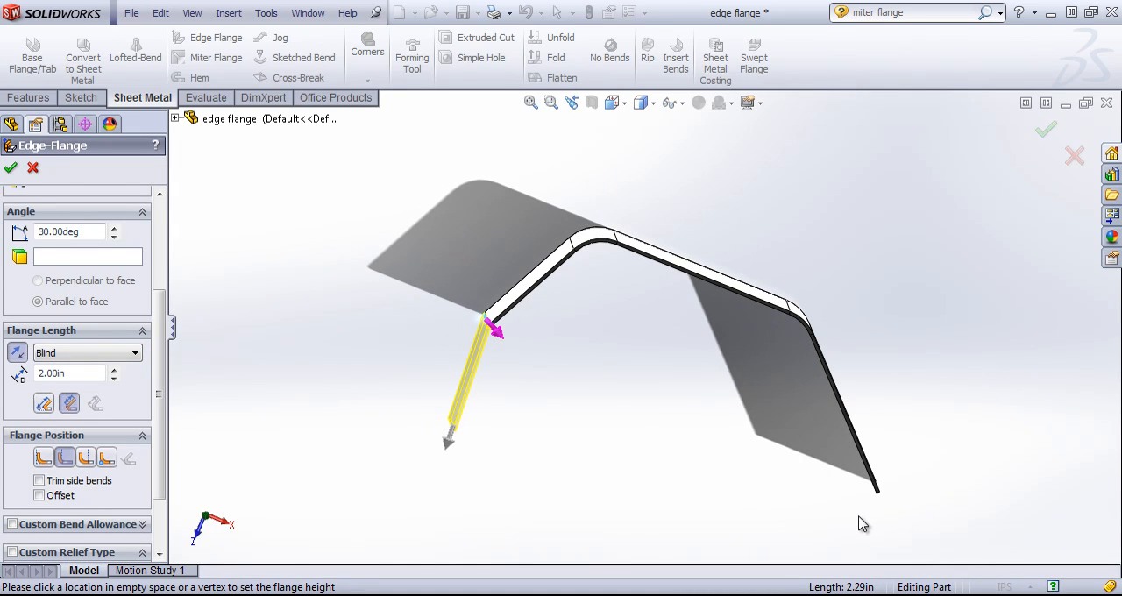
# - Add the lower edge of the right leg to the edge flange
pyautogui.click(877, 478)
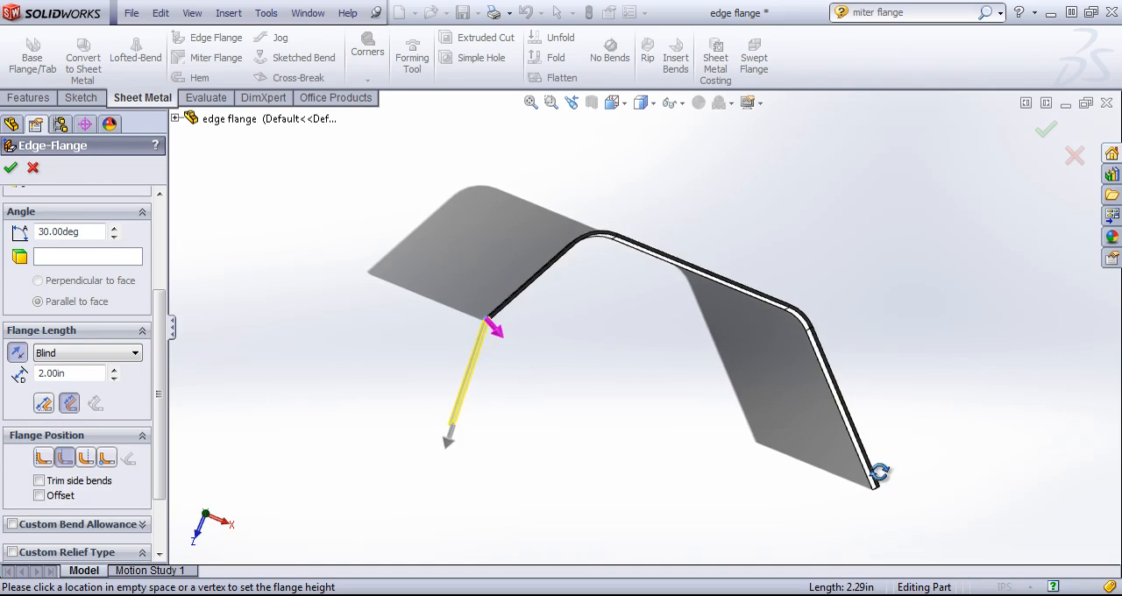
pyautogui.moveTo(879, 473); pyautogui.dragTo(879, 478, button='middle')
pyautogui.scroll(-1, 876, 496)
pyautogui.click(864, 481)
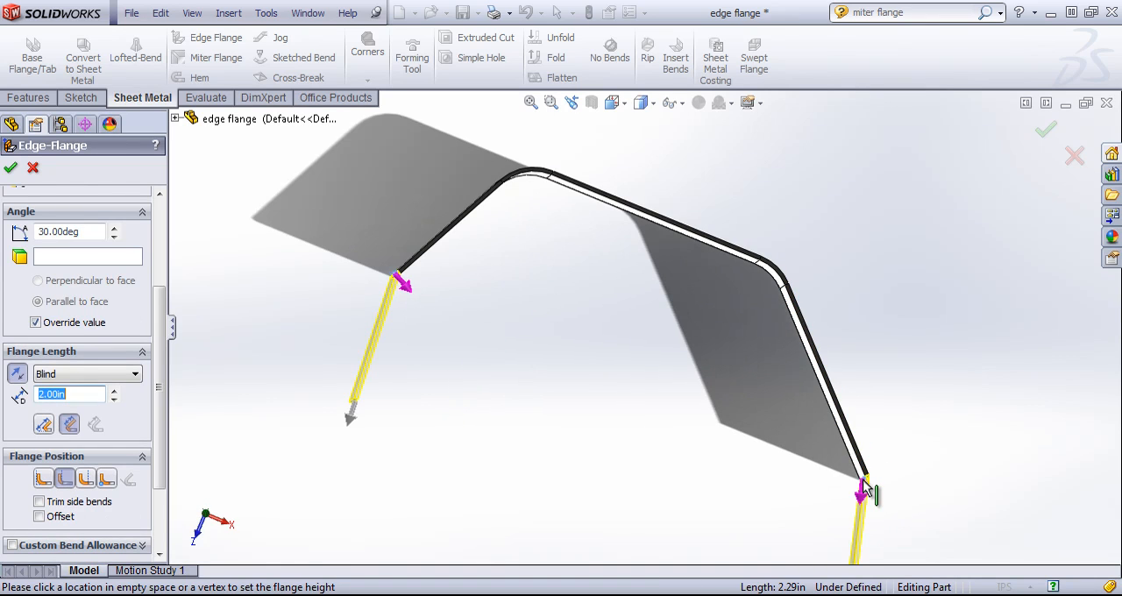
pyautogui.scroll(2, 809, 466)
pyautogui.scroll(-2, 837, 526)
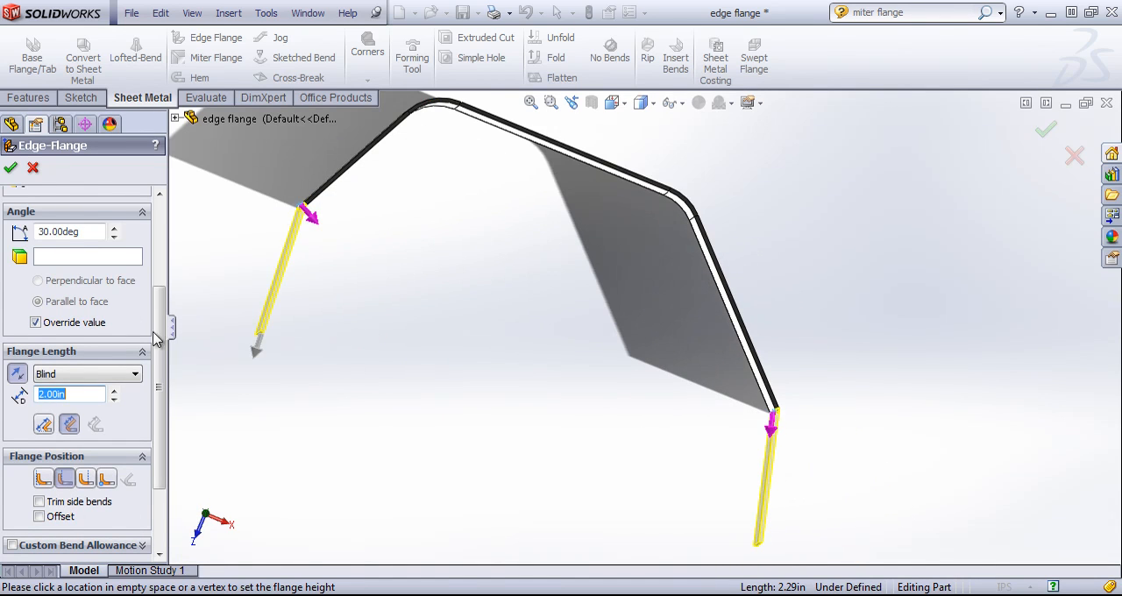
# - Remove the right leg's edge from the flange's edge selection
pyautogui.moveTo(159, 347); pyautogui.dragTo(155, 237)
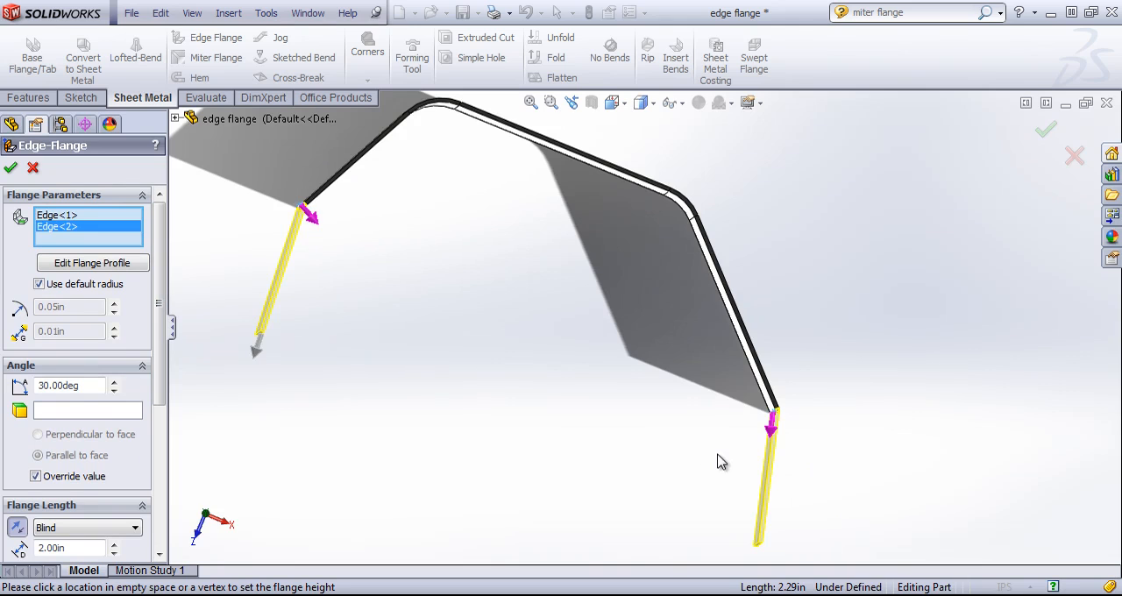
pyautogui.moveTo(719, 455); pyautogui.dragTo(690, 468, button='middle')
pyautogui.click(80, 217)
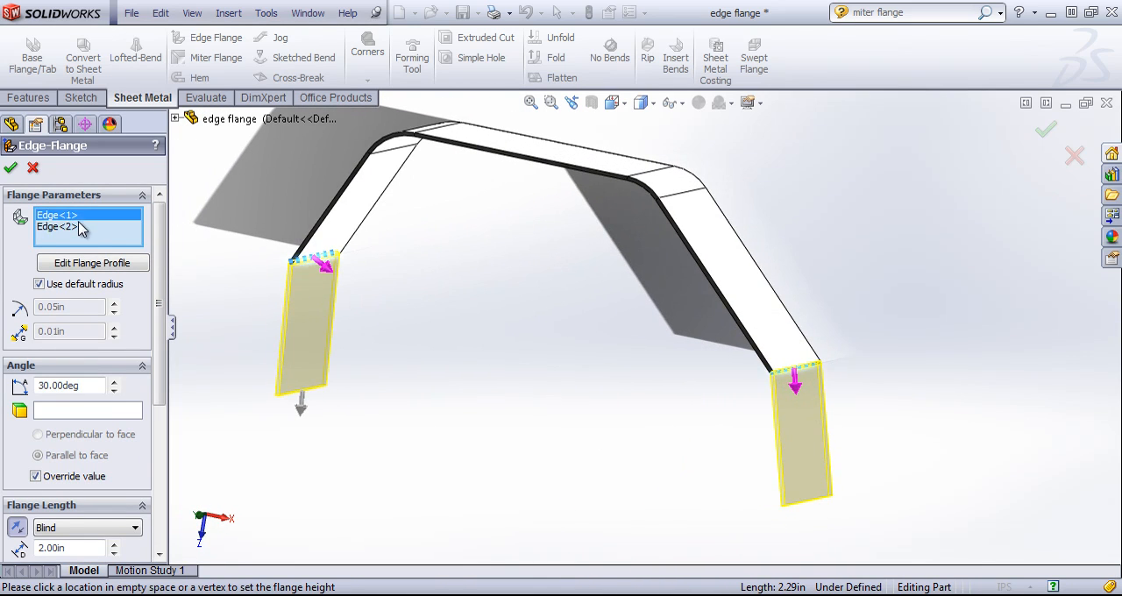
pyautogui.click(77, 226)
pyautogui.press('Delete')
# - Try the different flange positions, including Material Inside and Bend from Virtual Sharp, and set the position to Bend Outside
pyautogui.moveTo(161, 333); pyautogui.dragTo(177, 475)
pyautogui.moveTo(423, 303); pyautogui.dragTo(466, 281, button='middle')
pyautogui.scroll(-4, 453, 289)
pyautogui.moveTo(520, 333); pyautogui.dragTo(501, 320, button='middle')
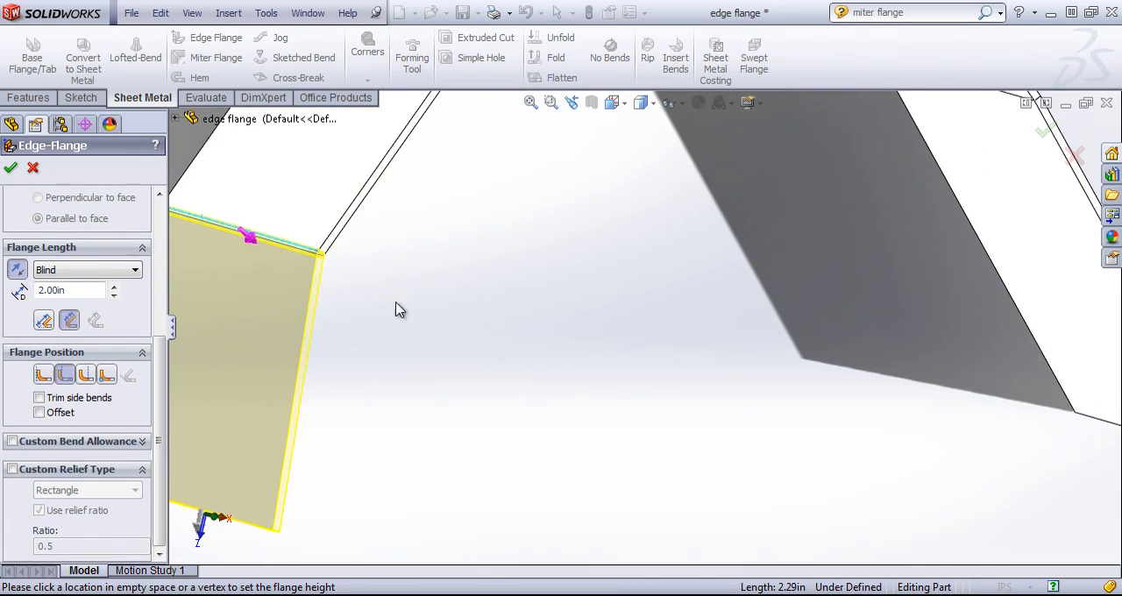
pyautogui.scroll(2, 396, 303)
pyautogui.scroll(-1, 294, 254)
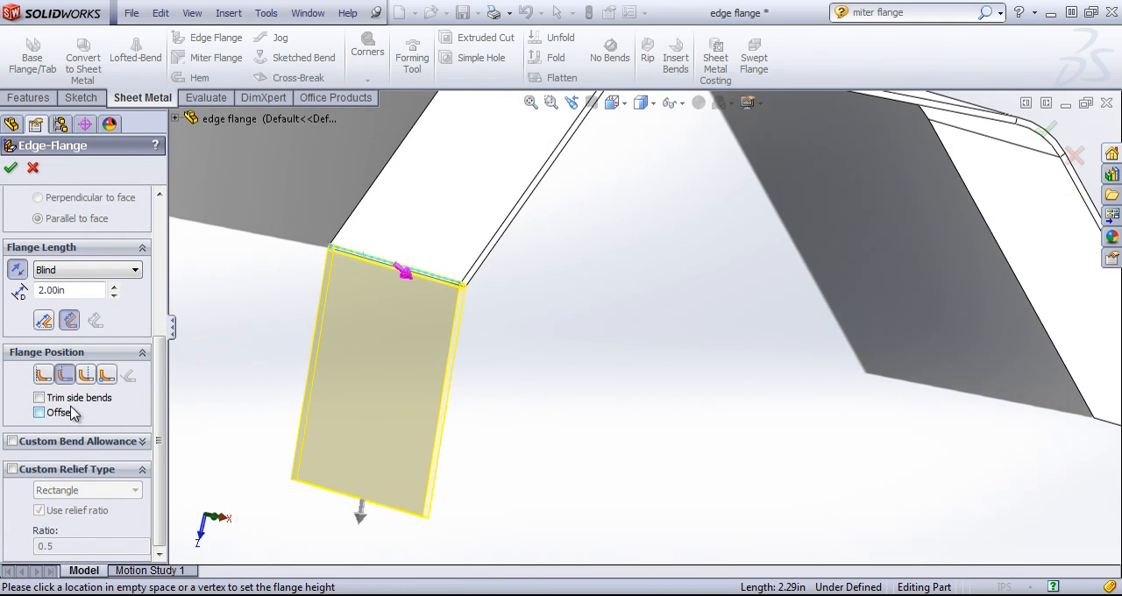
pyautogui.click(40, 376)
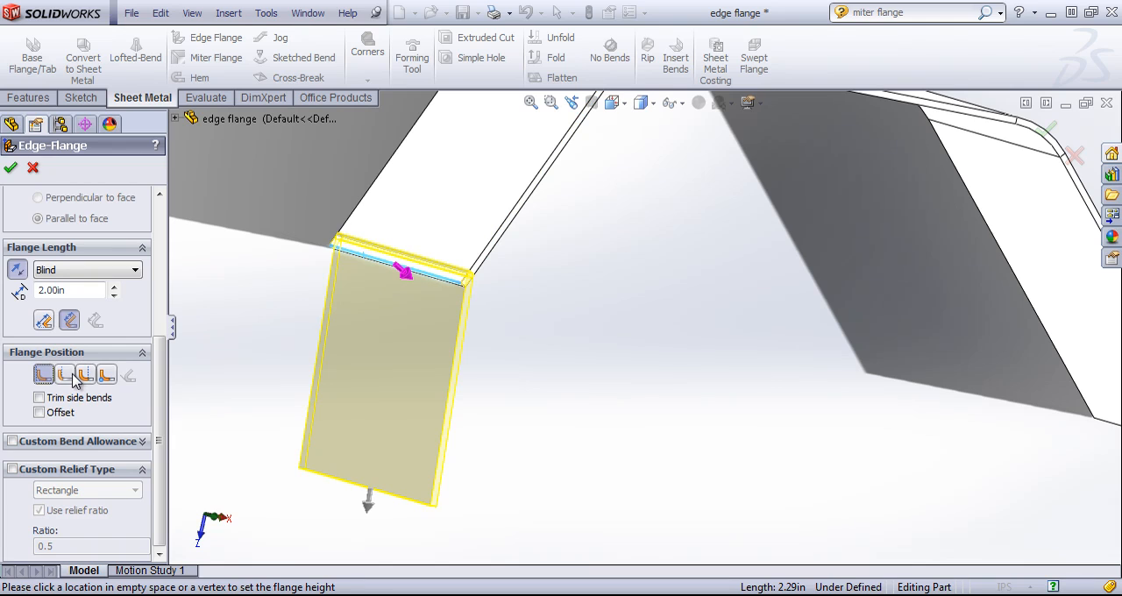
pyautogui.click(76, 377)
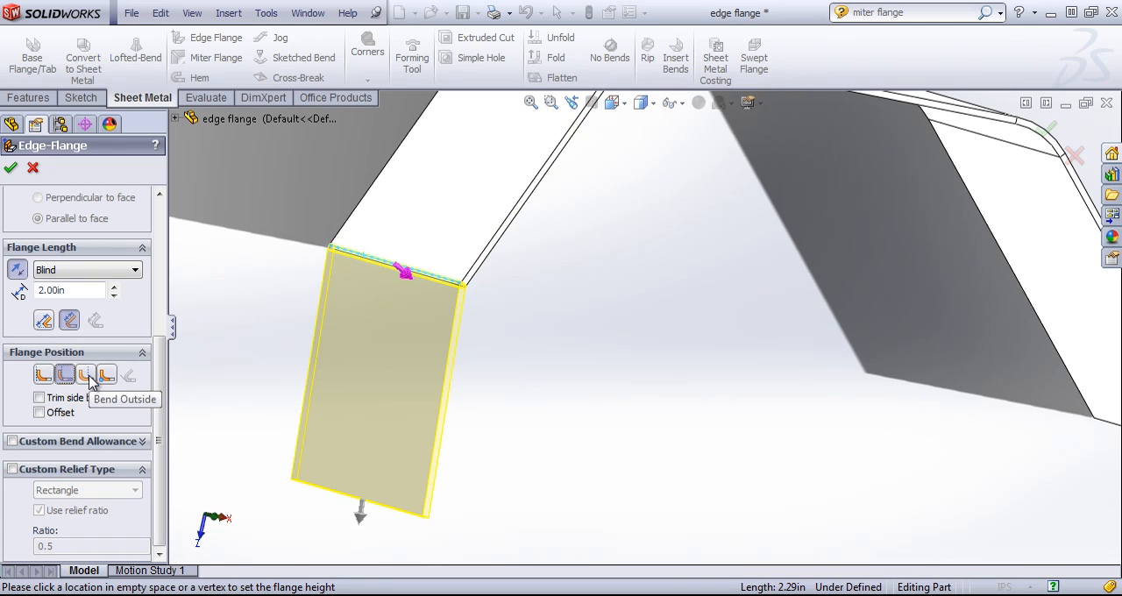
pyautogui.click(86, 376)
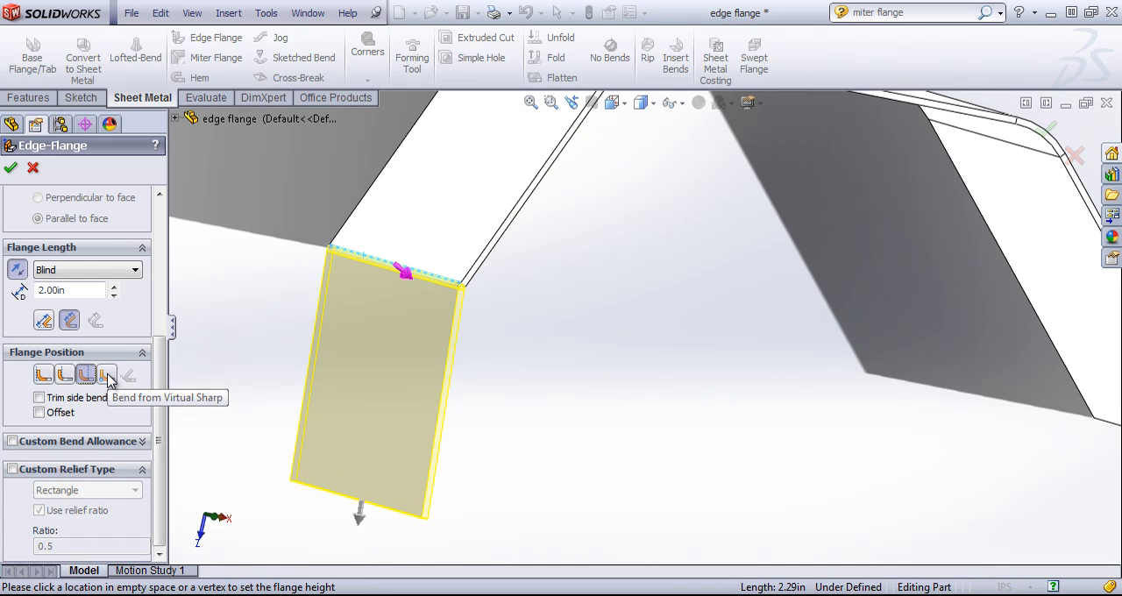
pyautogui.click(104, 377)
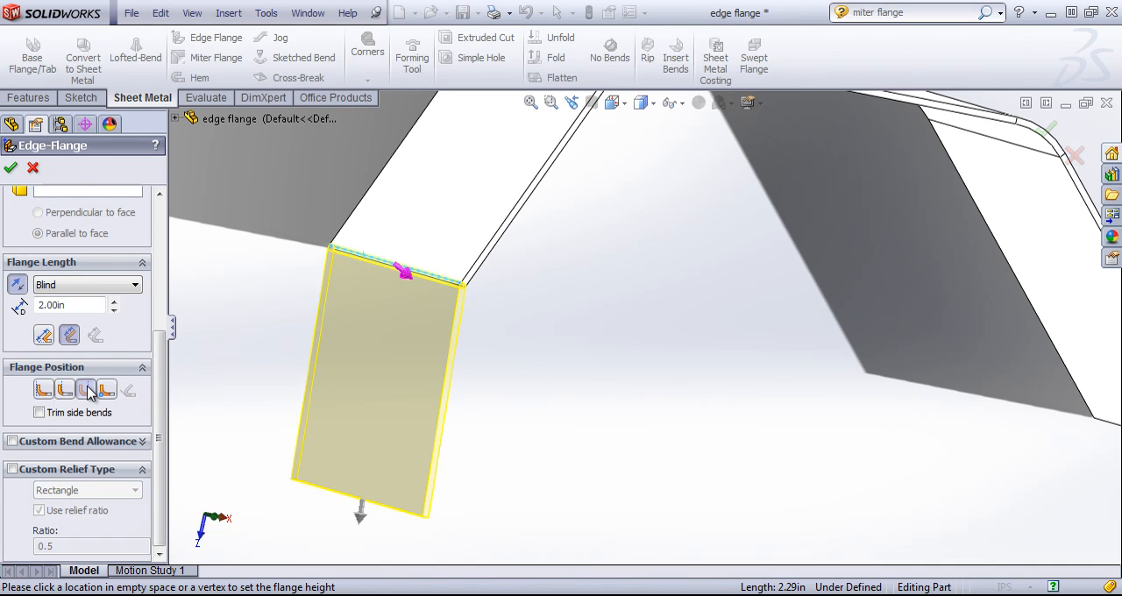
pyautogui.click(88, 391)
# - Show the flange's custom bend allowance and custom relief type options
pyautogui.scroll(-1, 143, 454)
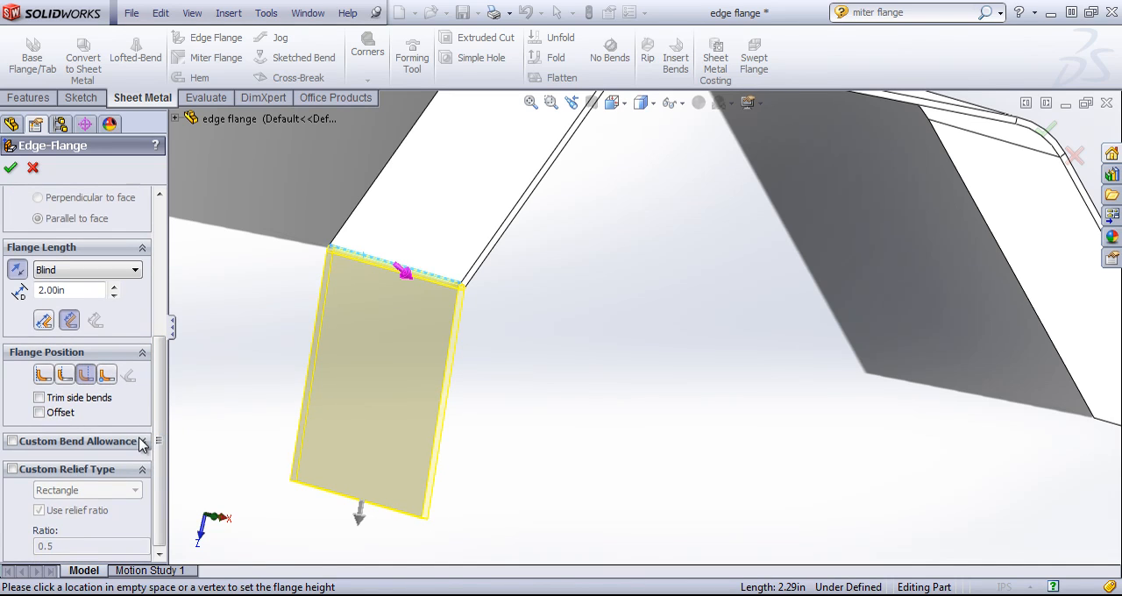
pyautogui.click(142, 441)
pyautogui.scroll(-3, 160, 447)
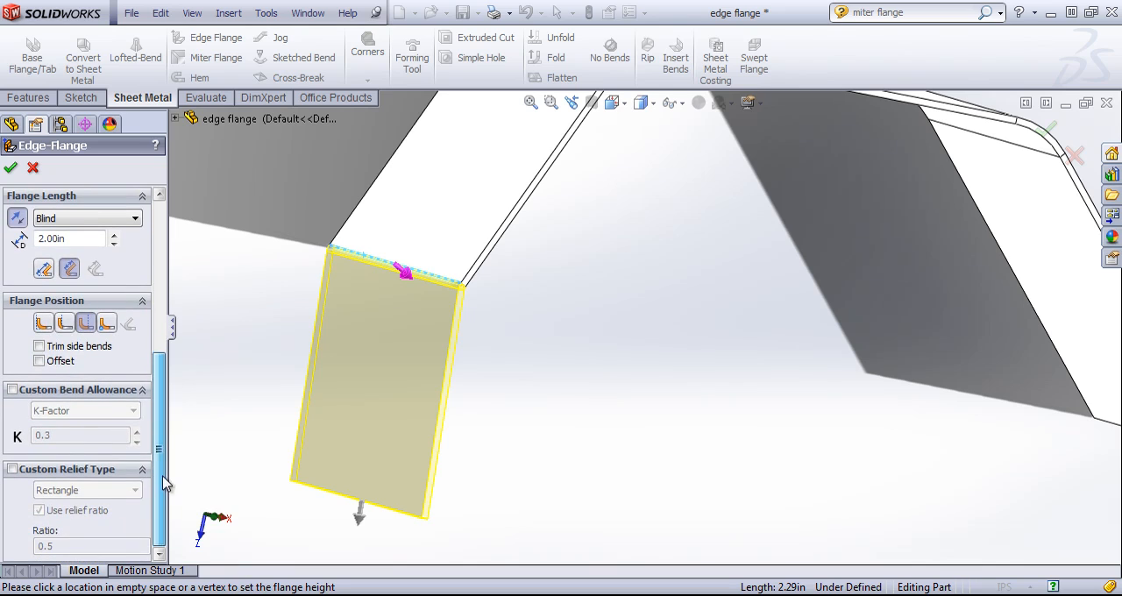
# - Open the flange profile sketch for editing and stretch its free end line outward to about 2.25 in from the attached edge
pyautogui.scroll(15, 164, 426)
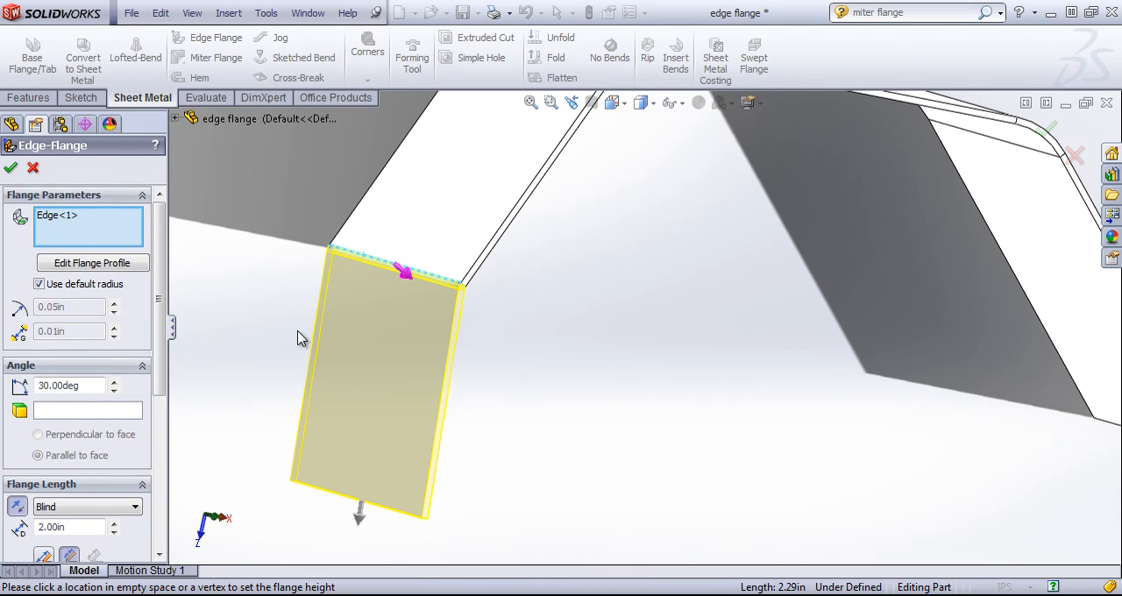
pyautogui.click(77, 265)
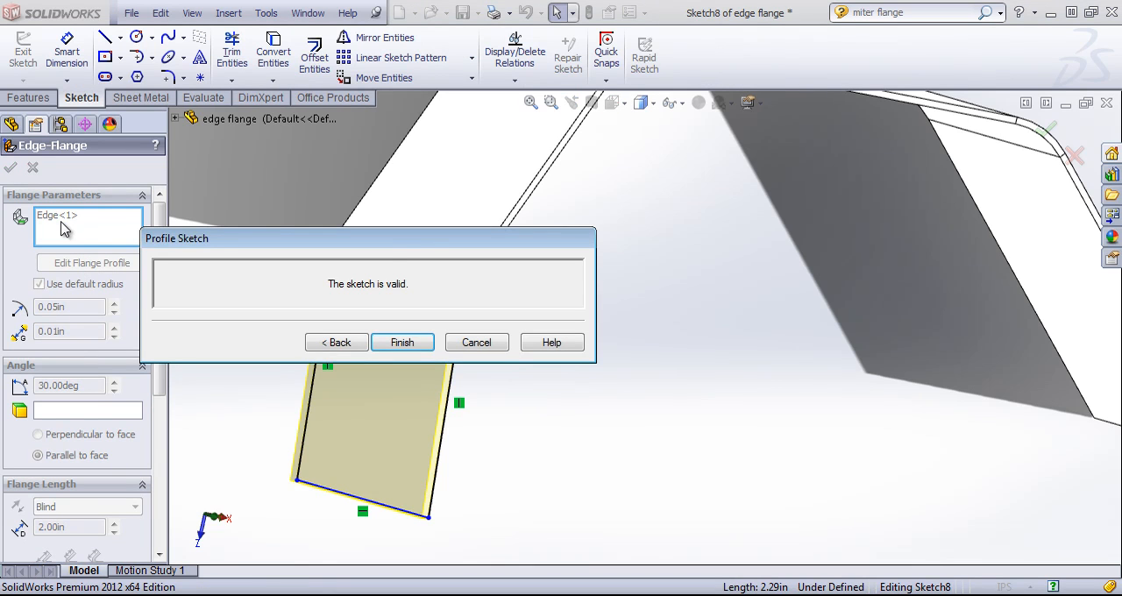
pyautogui.moveTo(386, 250)
pyautogui.mouseDown()
pyautogui.moveTo(698, 243)
pyautogui.moveTo(742, 173)
pyautogui.mouseUp()
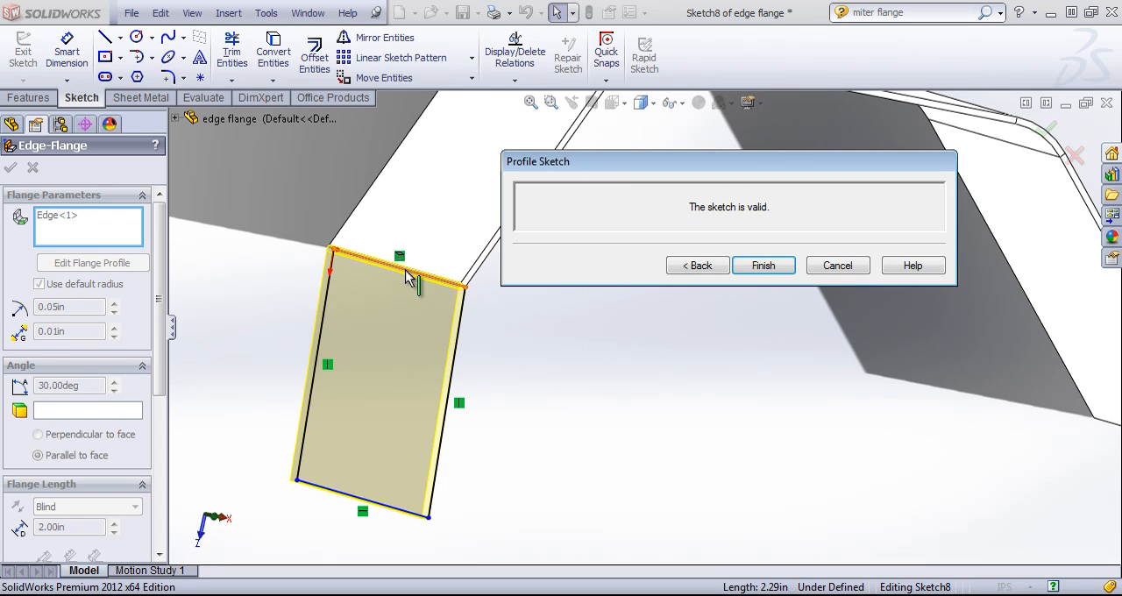
pyautogui.moveTo(531, 376)
pyautogui.mouseDown(button='middle')
pyautogui.moveTo(574, 376)
pyautogui.moveTo(555, 405)
pyautogui.moveTo(569, 349)
pyautogui.mouseUp(button='middle')
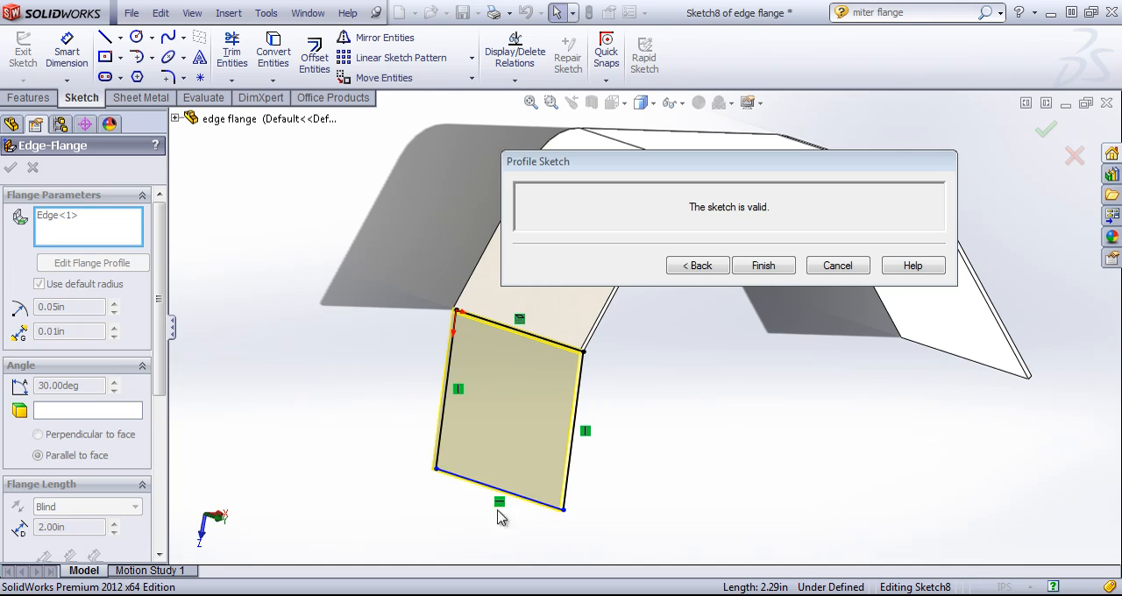
pyautogui.moveTo(477, 483)
pyautogui.mouseDown()
pyautogui.moveTo(470, 520)
pyautogui.moveTo(508, 459)
pyautogui.moveTo(511, 426)
pyautogui.moveTo(456, 523)
pyautogui.moveTo(471, 502)
pyautogui.mouseUp()
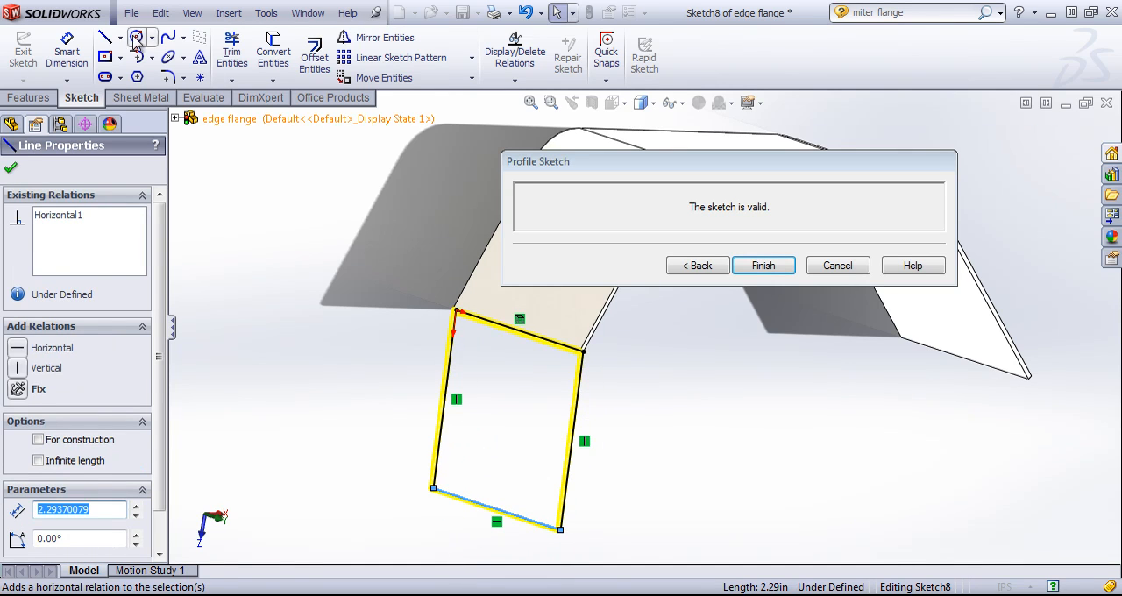
# - Dimension the profile from its attached edge to its free end line at 2.50 in, and return to the edge flange settings
pyautogui.click(67, 53)
pyautogui.click(518, 333)
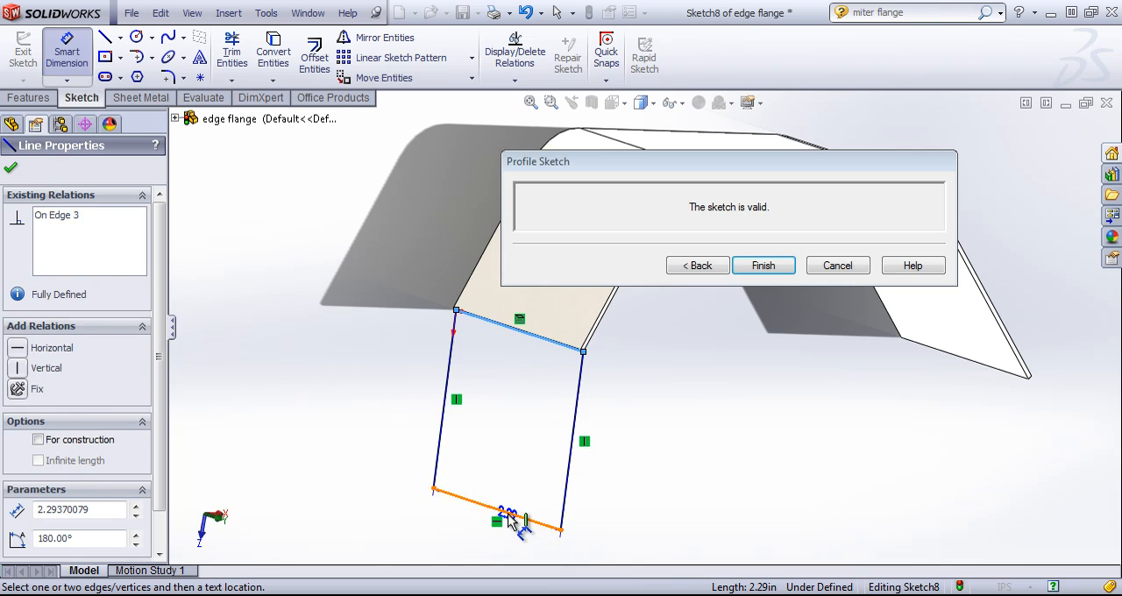
pyautogui.click(501, 511)
pyautogui.click(647, 563)
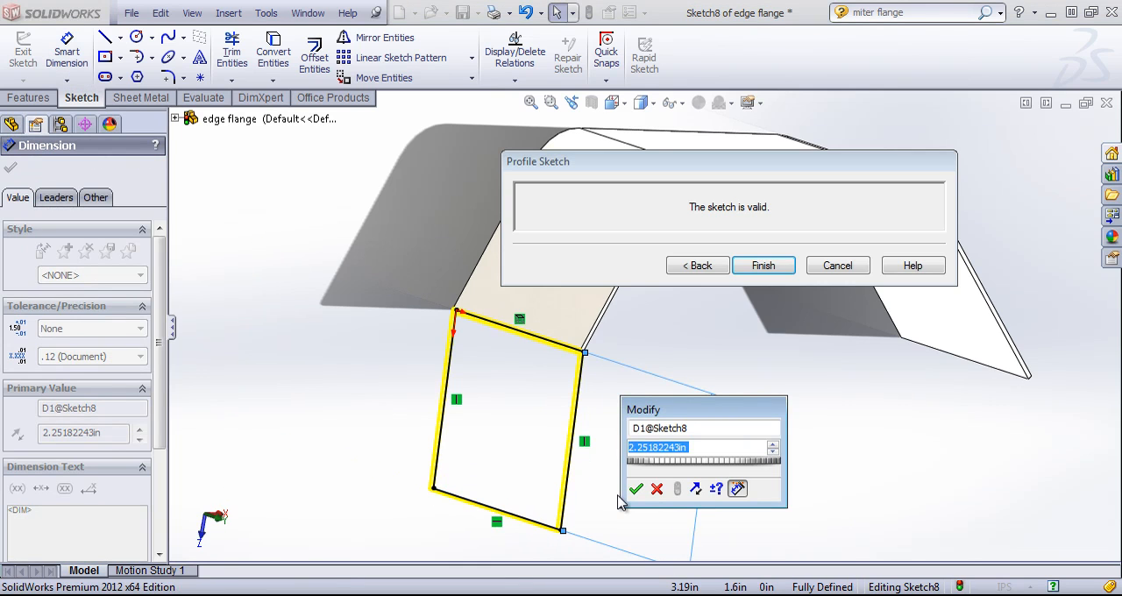
pyautogui.write('2.5')
pyautogui.press('Return')
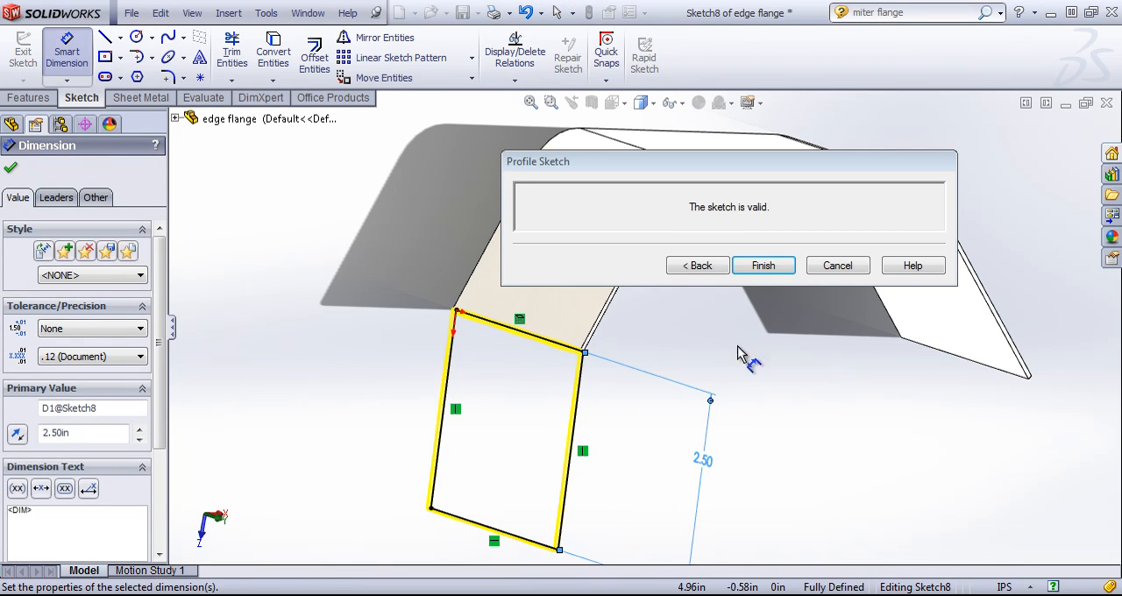
pyautogui.click(697, 266)
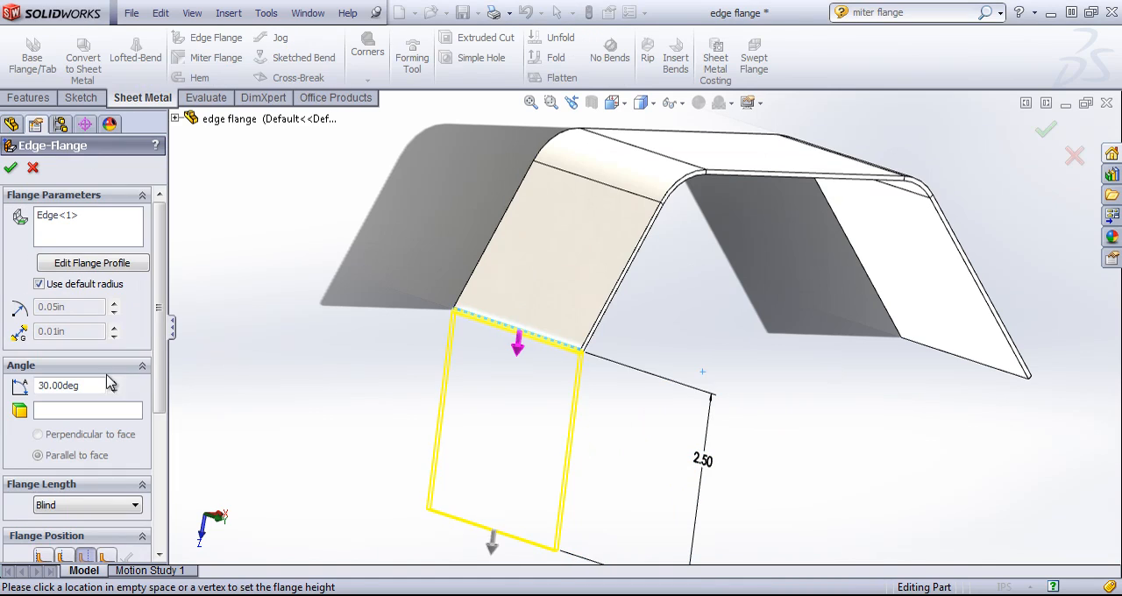
# - Review the flange length end conditions and keep the length set to Blind
pyautogui.scroll(-5, 145, 474)
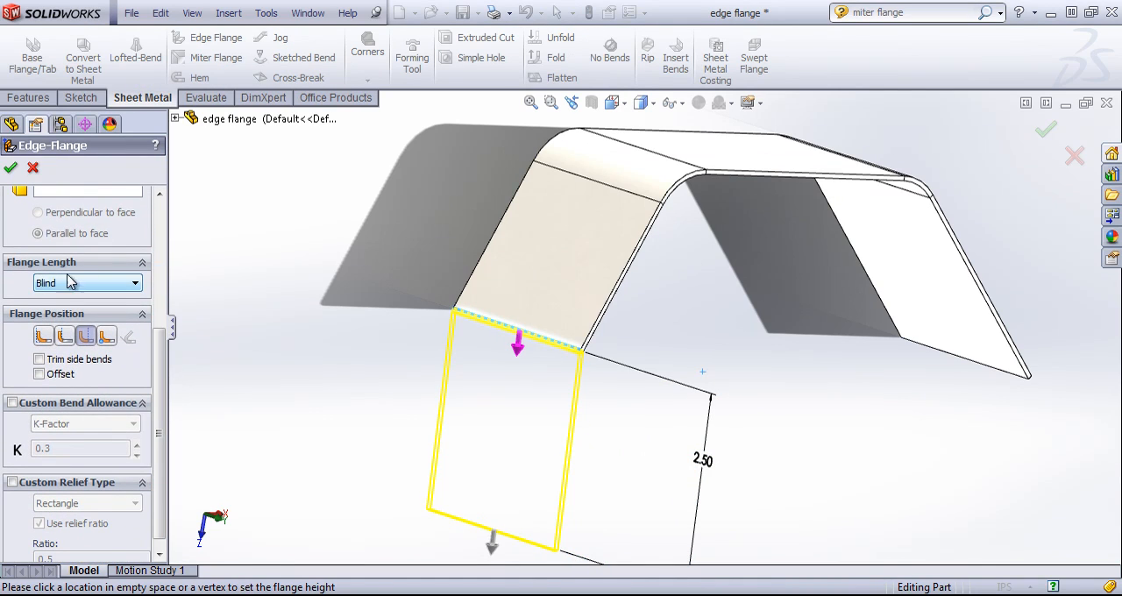
pyautogui.click(92, 283)
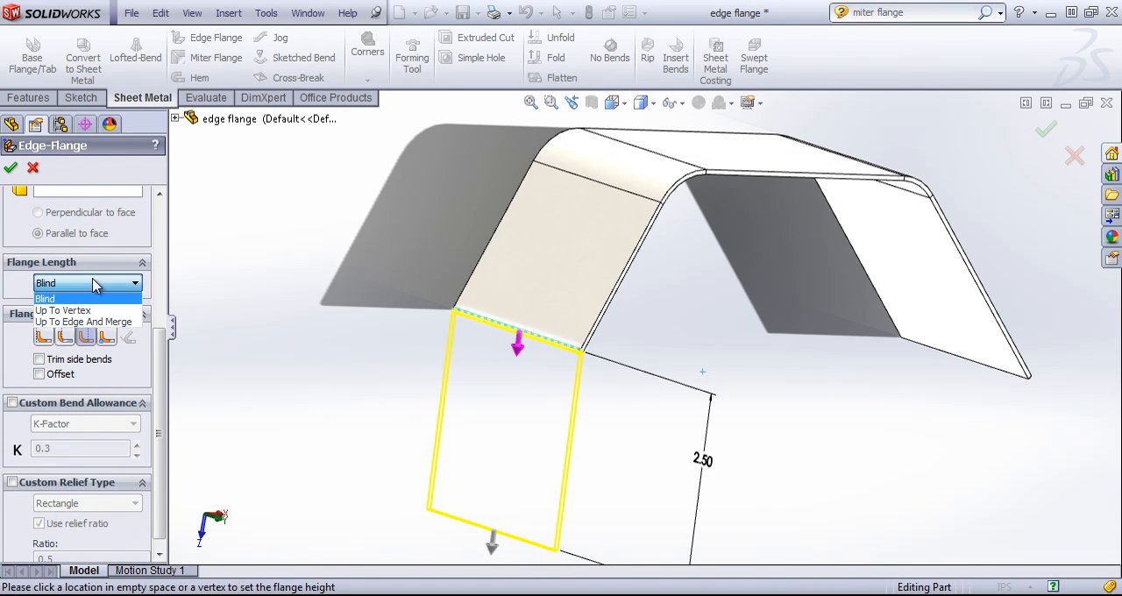
pyautogui.click(50, 301)
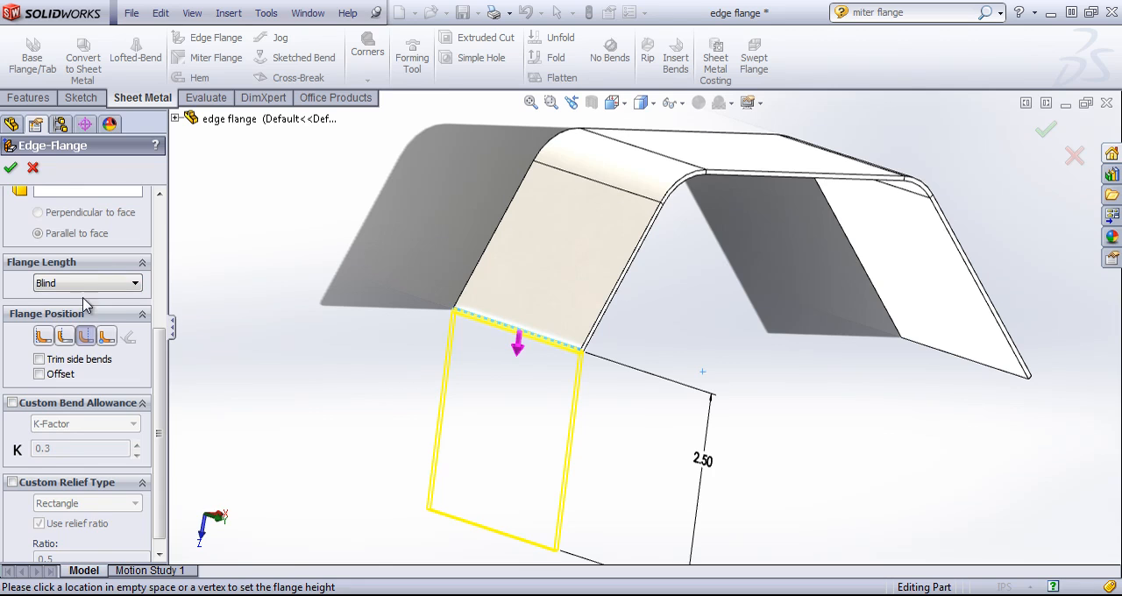
pyautogui.scroll(5, 105, 289)
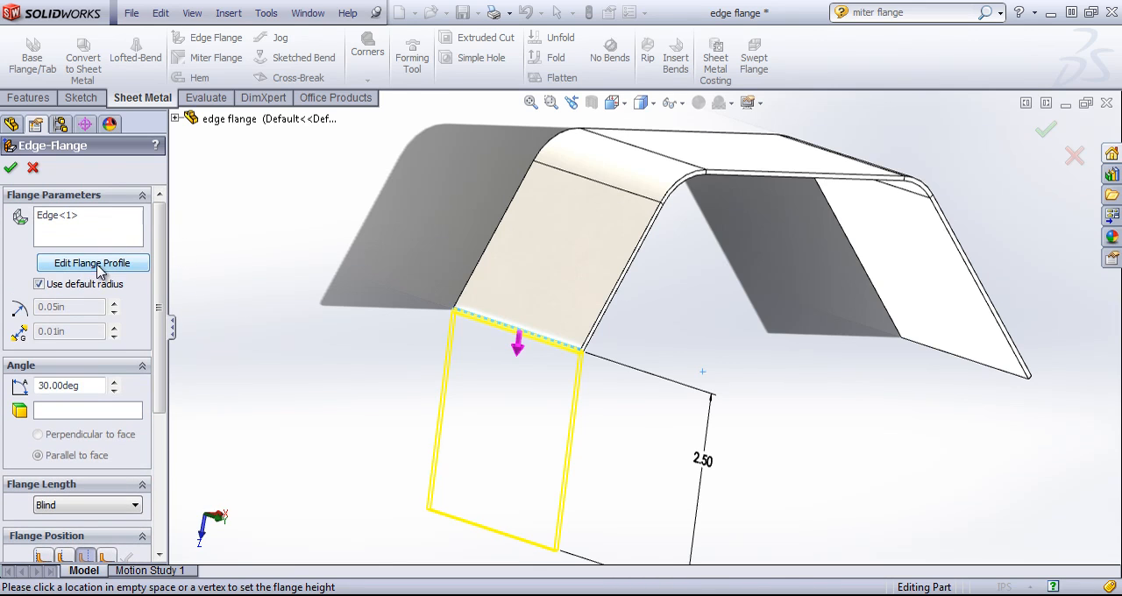
# - Reopen the flange profile, move one side line inside the attached edge and the other beyond the part's side, and return to the flange settings
pyautogui.click(92, 263)
pyautogui.scroll(-2, 605, 403)
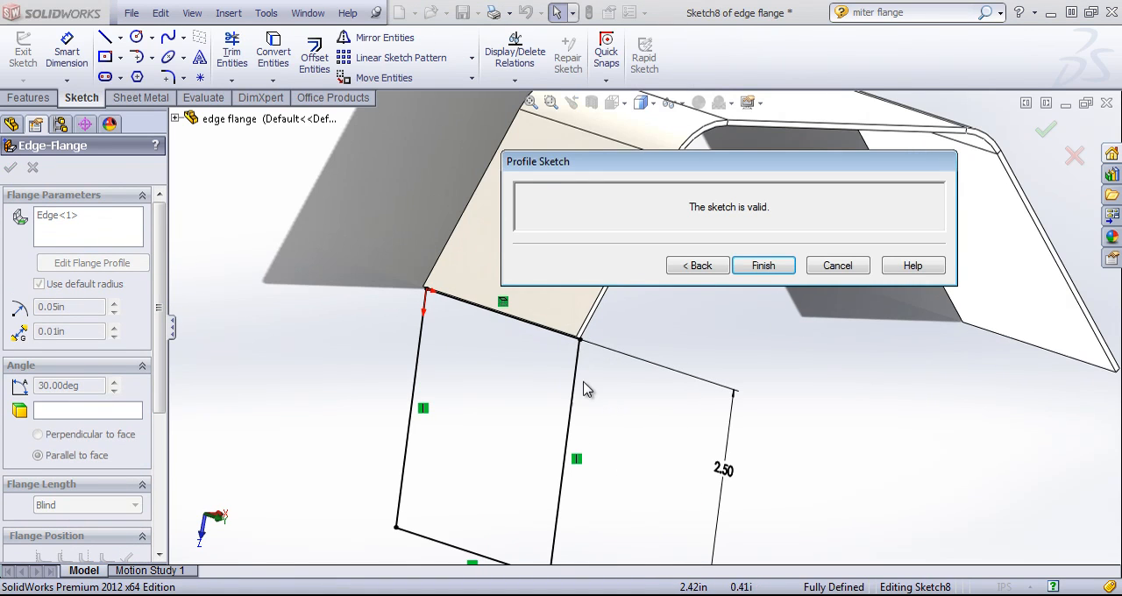
pyautogui.moveTo(584, 388)
pyautogui.mouseDown()
pyautogui.moveTo(508, 376)
pyautogui.moveTo(621, 395)
pyautogui.moveTo(734, 481)
pyautogui.mouseUp()
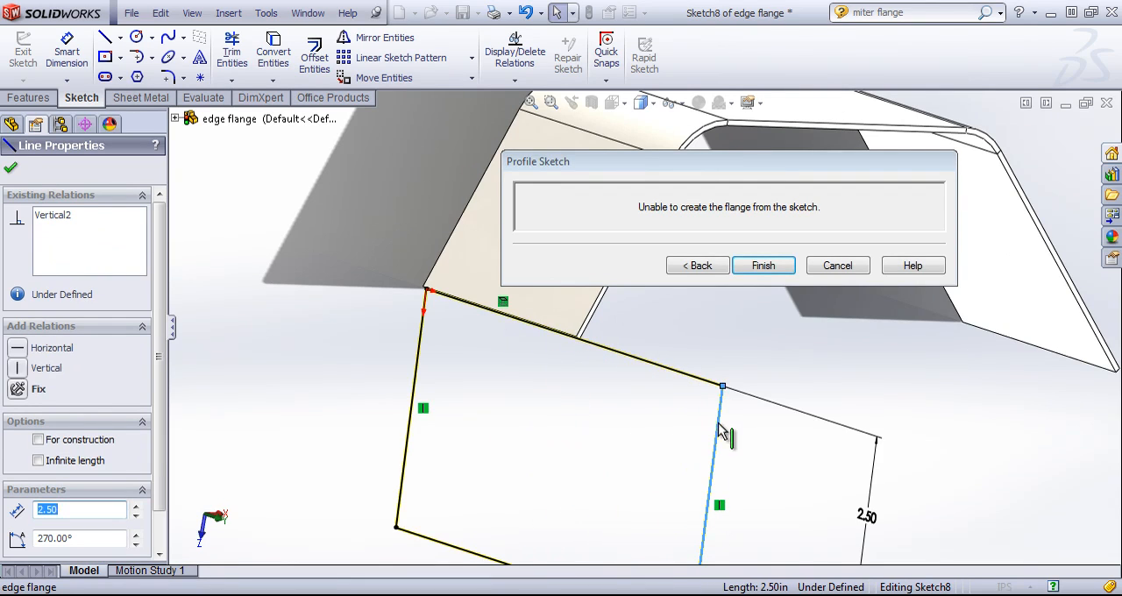
pyautogui.moveTo(719, 427); pyautogui.dragTo(521, 391)
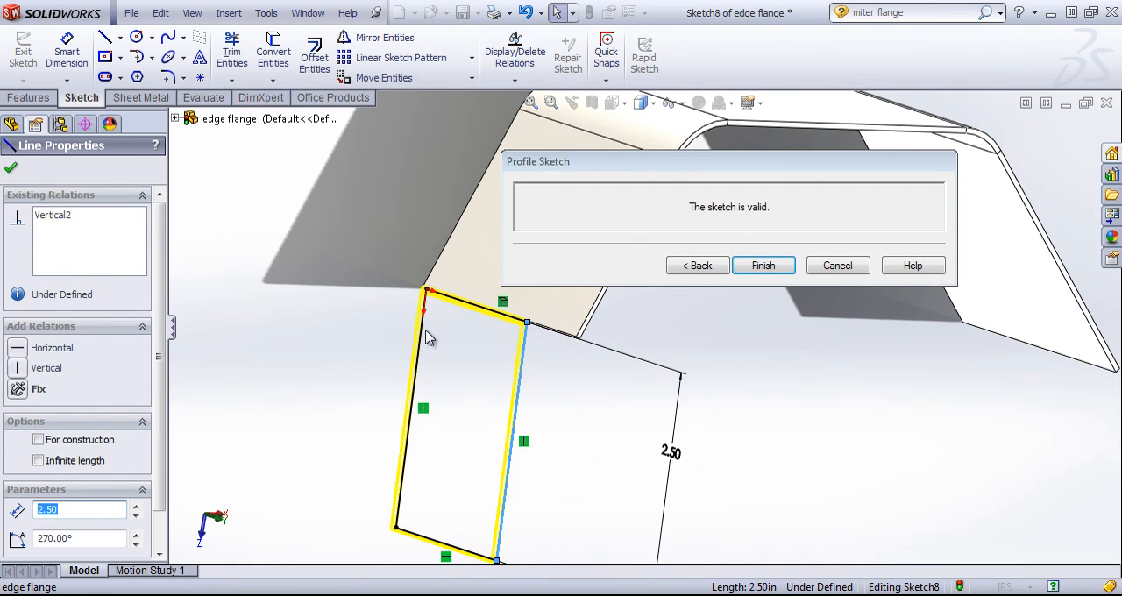
pyautogui.moveTo(429, 340); pyautogui.dragTo(333, 334)
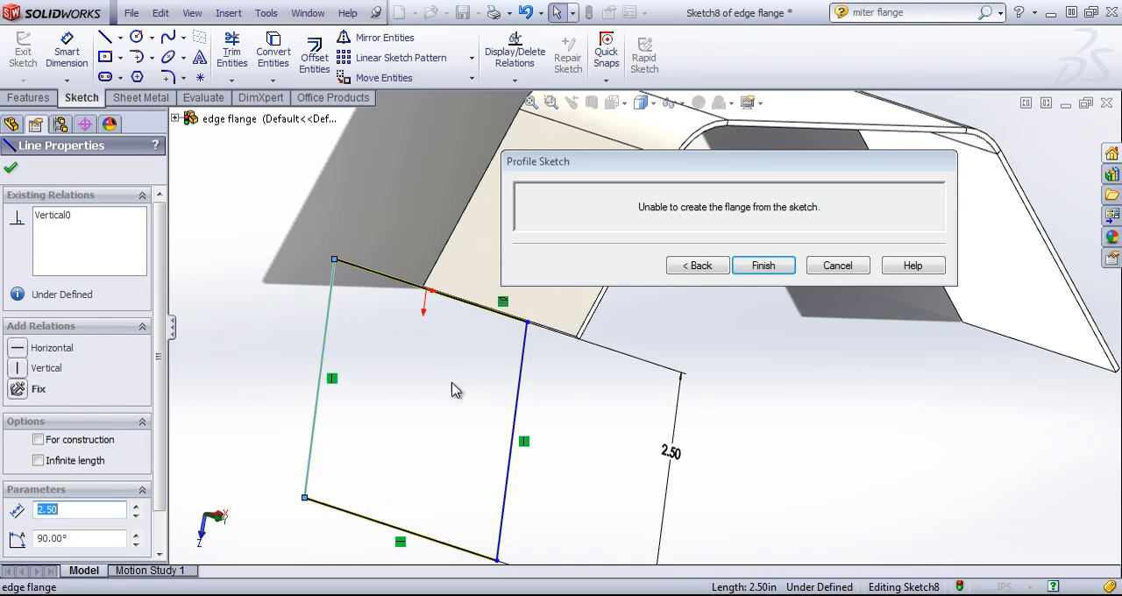
pyautogui.click(355, 354)
pyautogui.scroll(2, 380, 403)
pyautogui.scroll(-1, 427, 420)
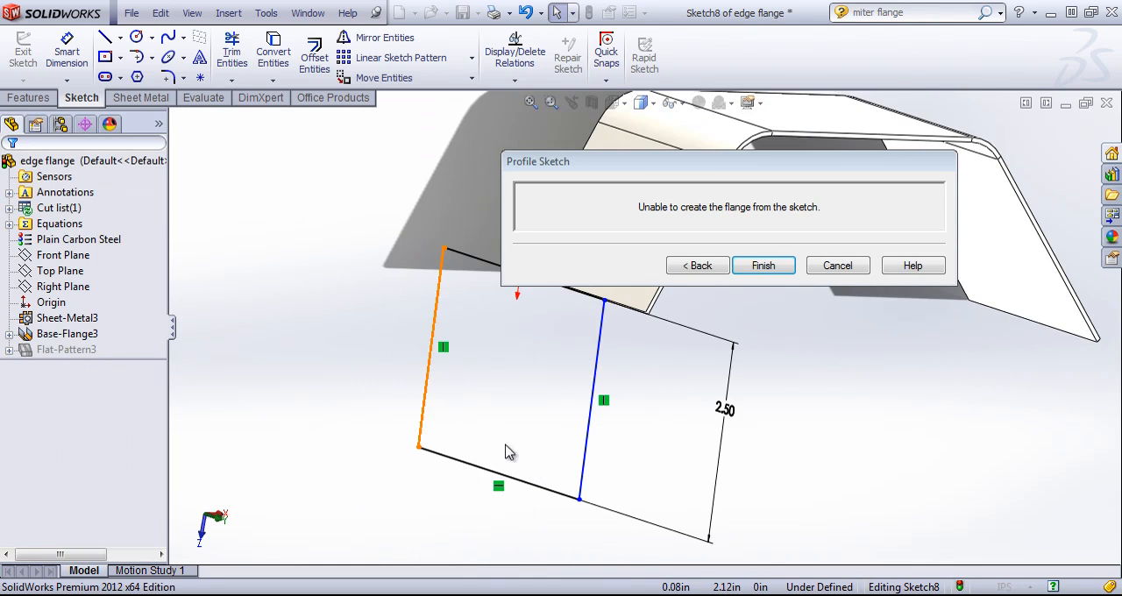
pyautogui.scroll(1, 531, 459)
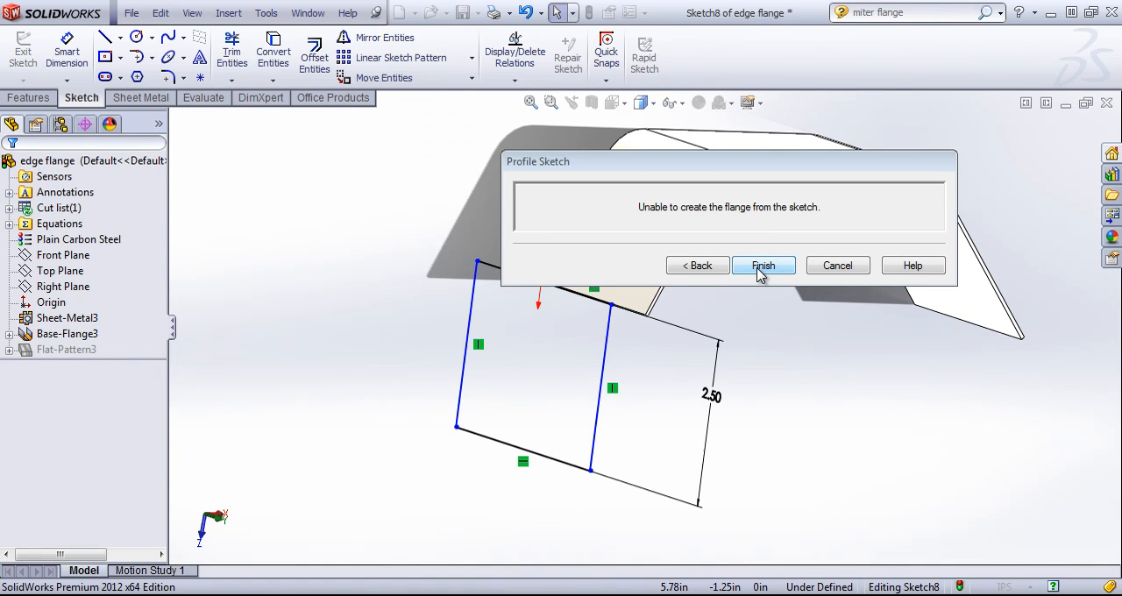
pyautogui.click(679, 270)
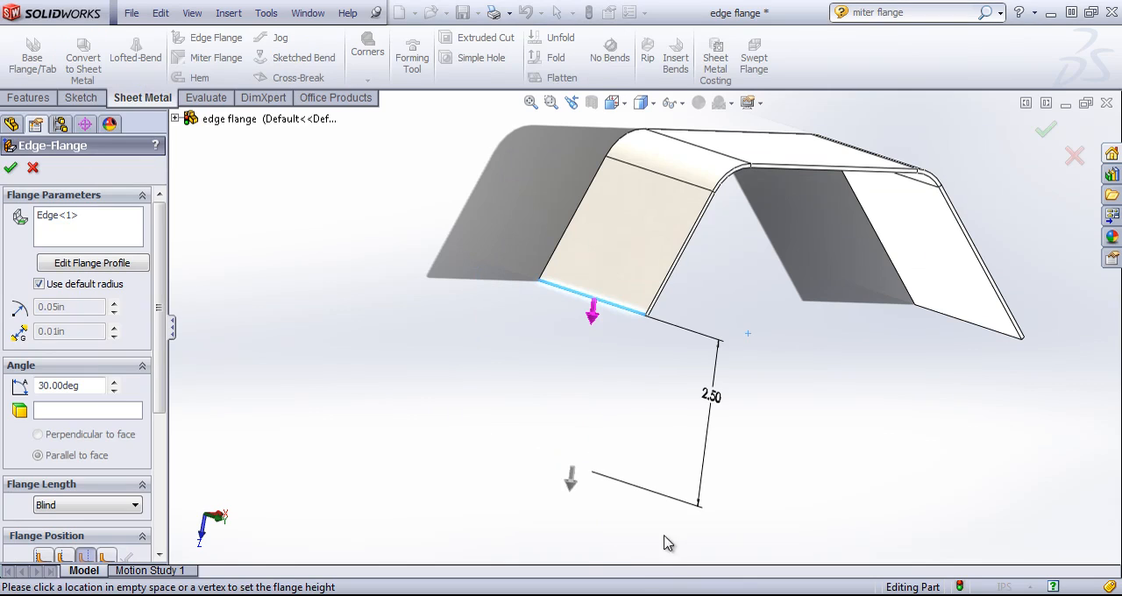
# - Edit the flange profile again, move the overhanging side line back inside the attached edge, and finish the flange
pyautogui.moveTo(504, 375)
pyautogui.mouseDown(button='middle')
pyautogui.moveTo(564, 366)
pyautogui.moveTo(519, 383)
pyautogui.mouseUp(button='middle')
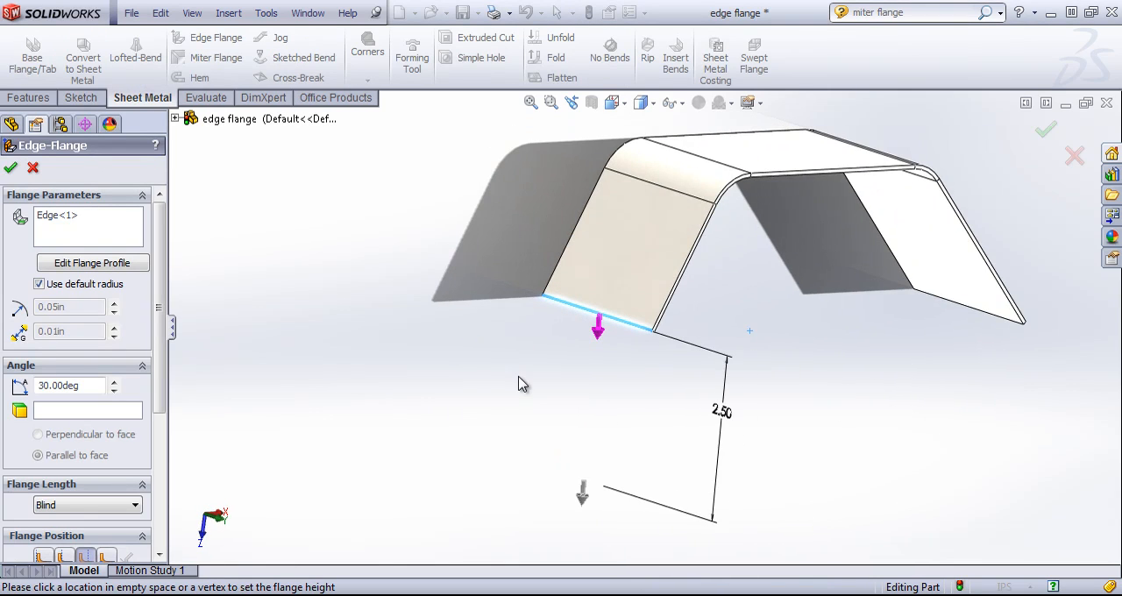
pyautogui.click(107, 261)
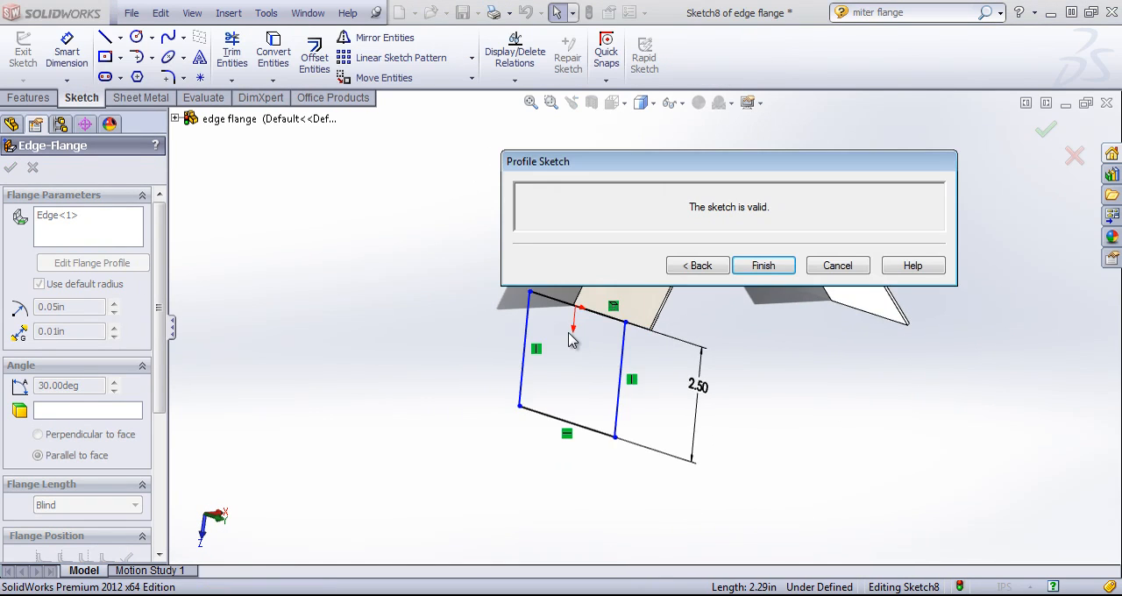
pyautogui.moveTo(515, 323)
pyautogui.mouseDown()
pyautogui.moveTo(561, 326)
pyautogui.moveTo(585, 346)
pyautogui.mouseUp()
pyautogui.click(763, 266)
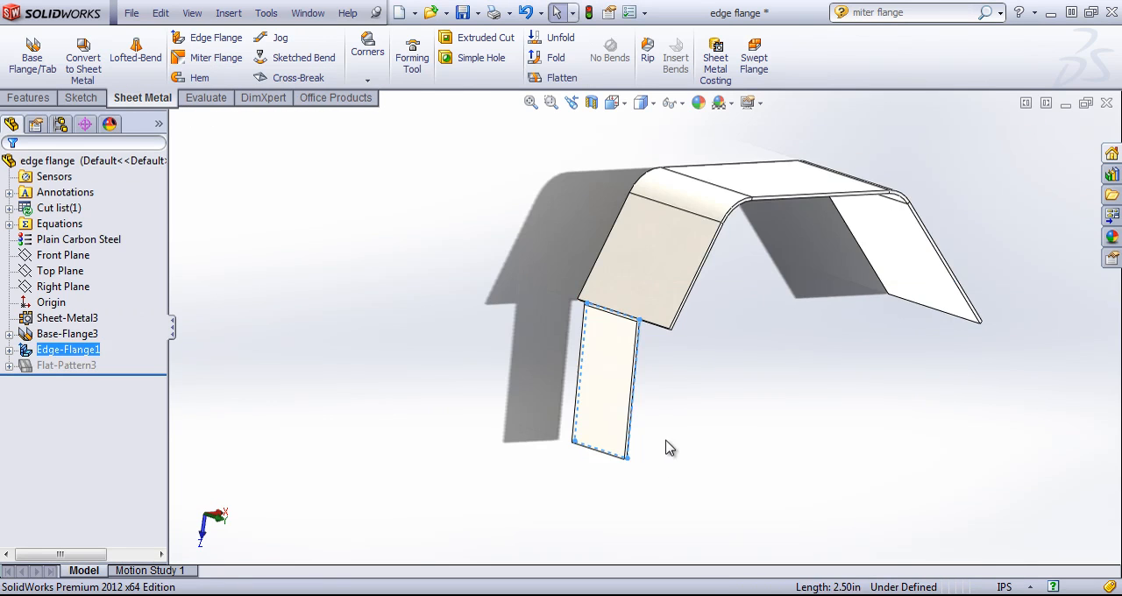
# - Edit the finished edge flange and open its profile sketch, moving the Profile Sketch dialog clear of the model
pyautogui.moveTo(671, 323); pyautogui.dragTo(661, 294, button='middle')
pyautogui.moveTo(299, 369); pyautogui.dragTo(377, 372, button='middle')
pyautogui.rightClick(62, 351)
pyautogui.click(61, 308)
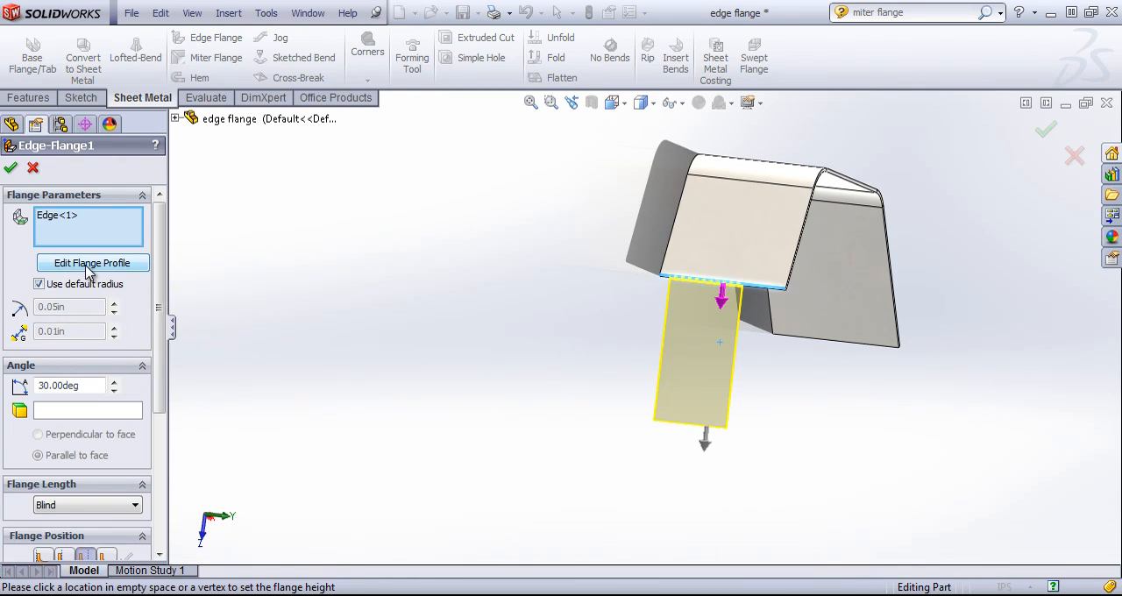
pyautogui.click(90, 264)
pyautogui.moveTo(794, 164); pyautogui.dragTo(451, 113)
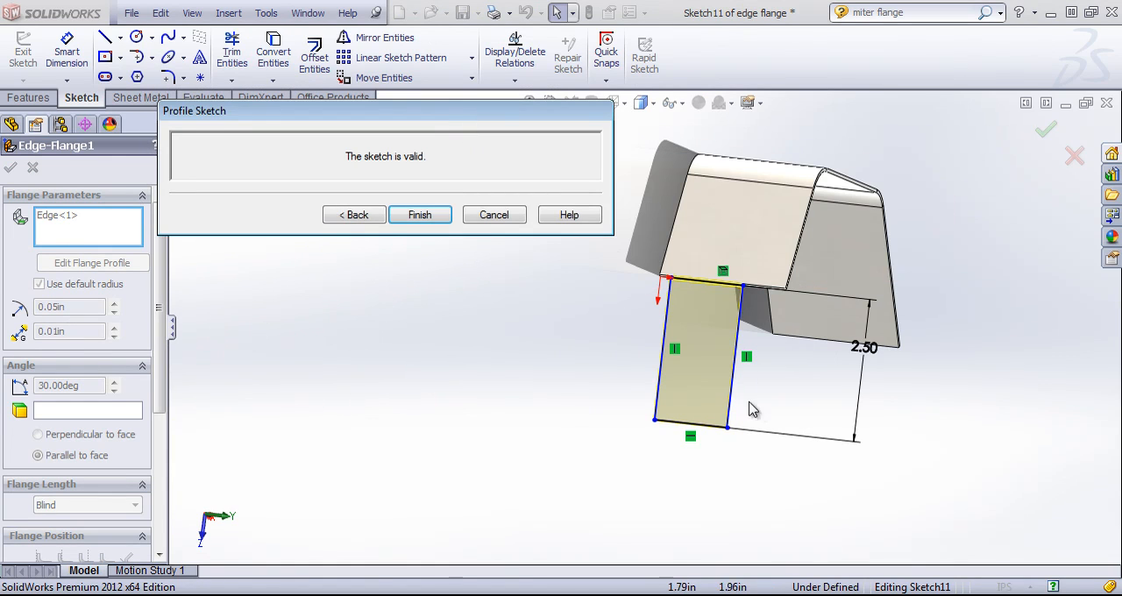
pyautogui.moveTo(784, 400); pyautogui.dragTo(735, 391, button='middle')
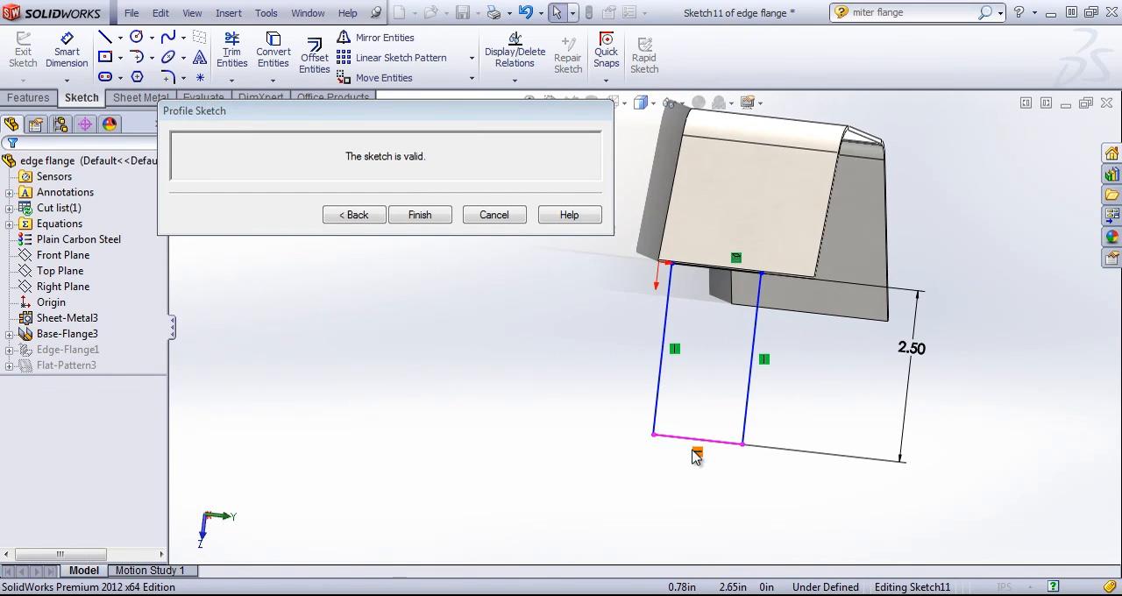
# - Delete the profile's 2.50 in dimension and the vertical relations on both side lines
pyautogui.click(911, 352)
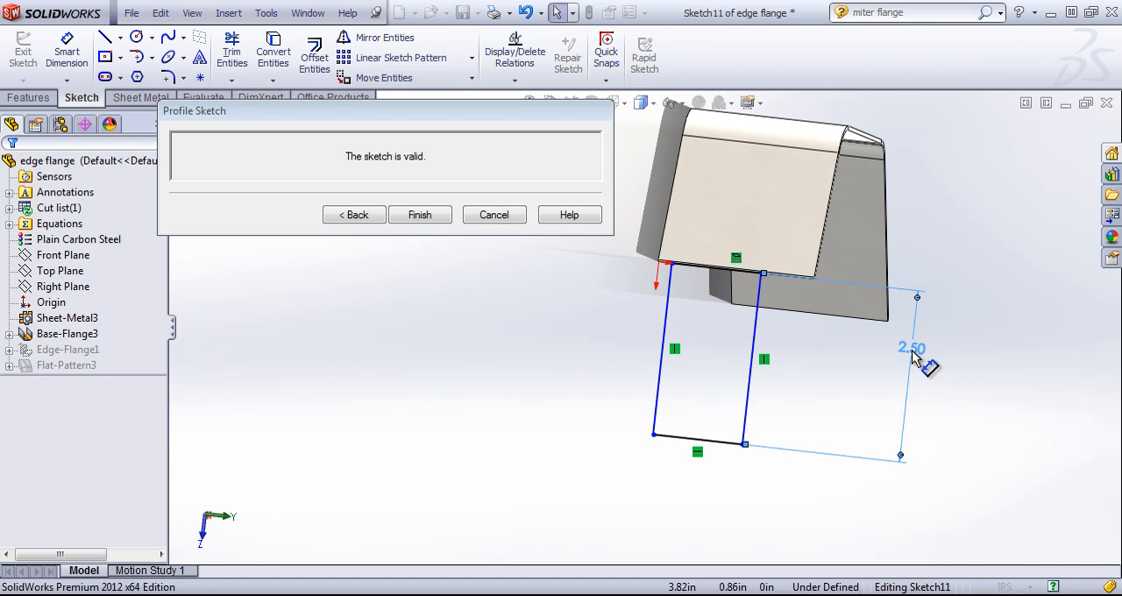
pyautogui.press('Delete')
pyautogui.click(765, 361)
pyautogui.press('Delete')
pyautogui.click(677, 350)
pyautogui.press('Delete')
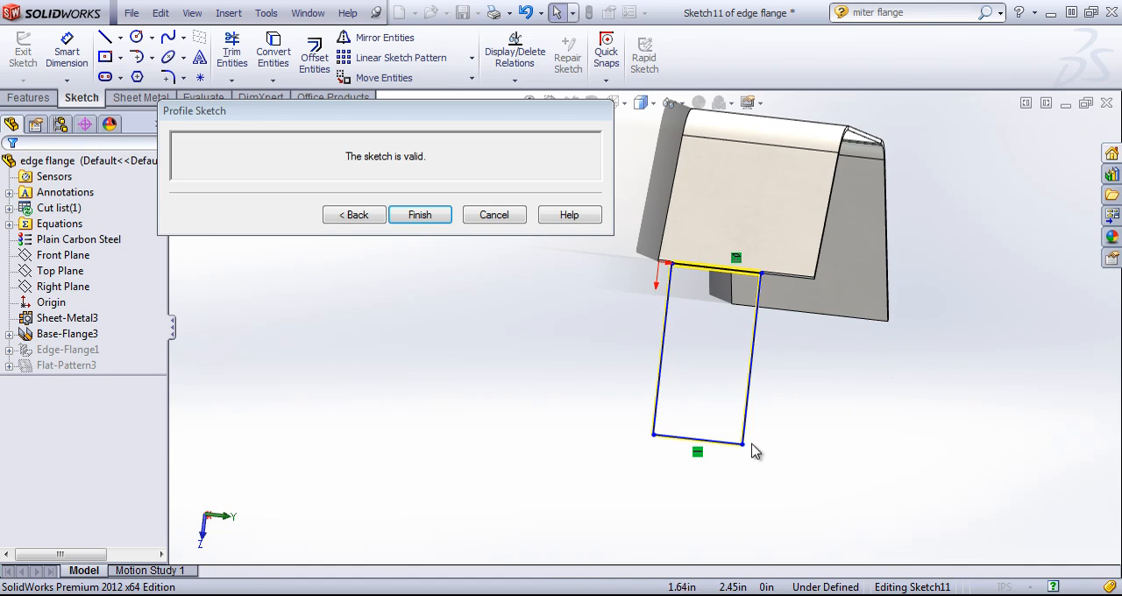
# - Reshape the profile into a tapered outline by flaring both free corners outward and adjusting the two corners on the attached edge
pyautogui.moveTo(742, 444); pyautogui.dragTo(821, 459)
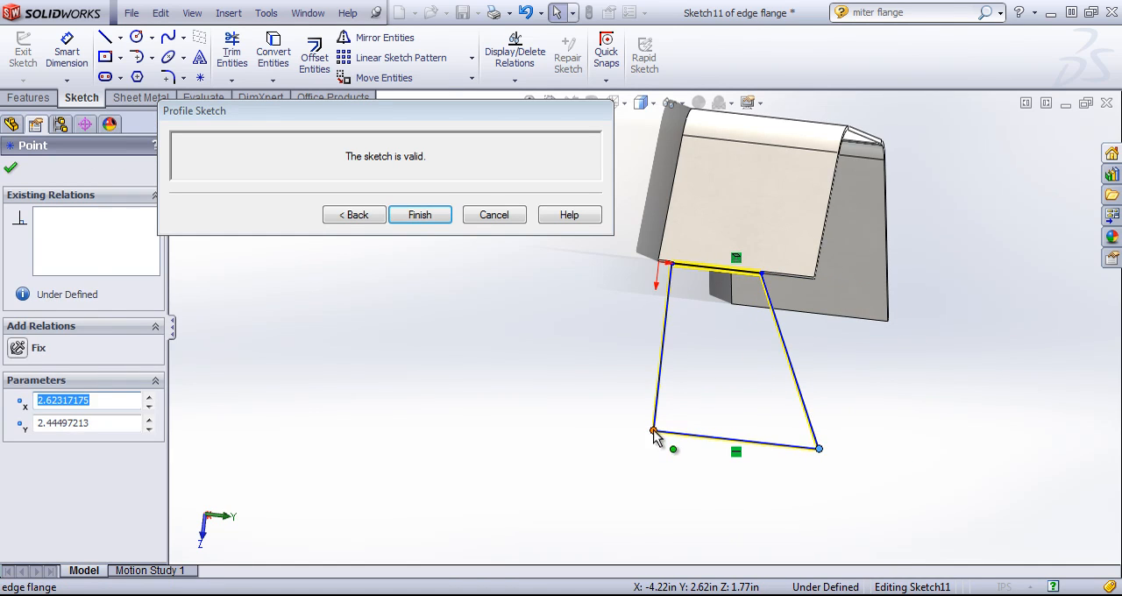
pyautogui.moveTo(655, 434); pyautogui.dragTo(557, 433)
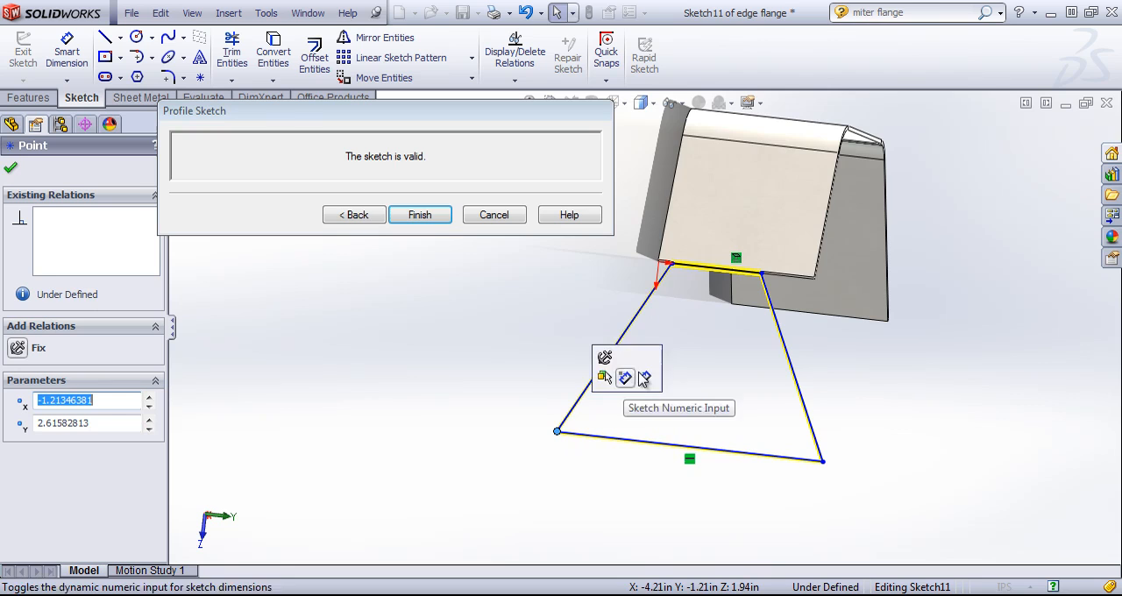
pyautogui.click(668, 265)
pyautogui.moveTo(664, 263)
pyautogui.mouseDown()
pyautogui.moveTo(628, 261)
pyautogui.moveTo(693, 277)
pyautogui.mouseUp()
pyautogui.click(677, 337)
pyautogui.press('Escape')
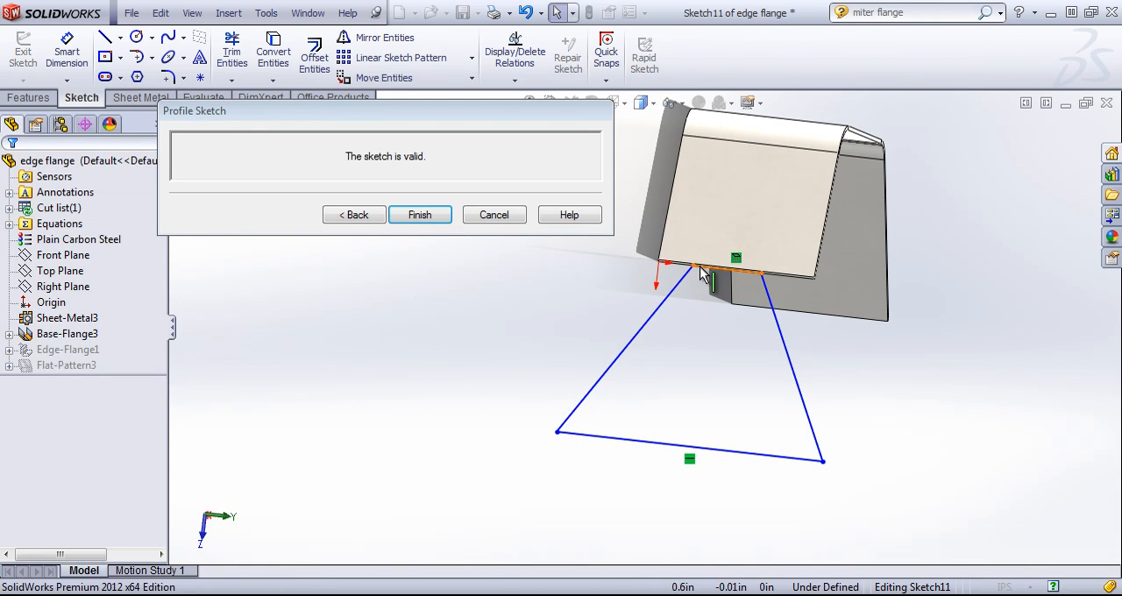
pyautogui.click(701, 266)
pyautogui.moveTo(763, 273)
pyautogui.mouseDown()
pyautogui.moveTo(728, 276)
pyautogui.moveTo(767, 278)
pyautogui.mouseUp()
pyautogui.moveTo(823, 464); pyautogui.dragTo(806, 484)
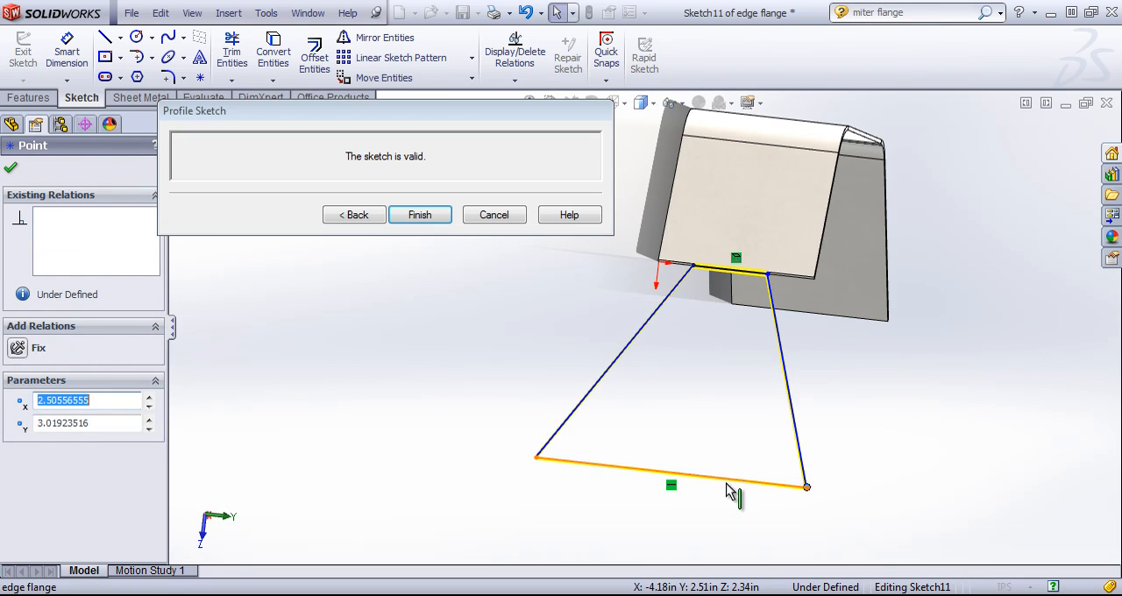
# - Replace the profile's free end line with a hexagon joined at its corners to the free ends of both side lines
pyautogui.click(731, 481)
pyautogui.press('Delete')
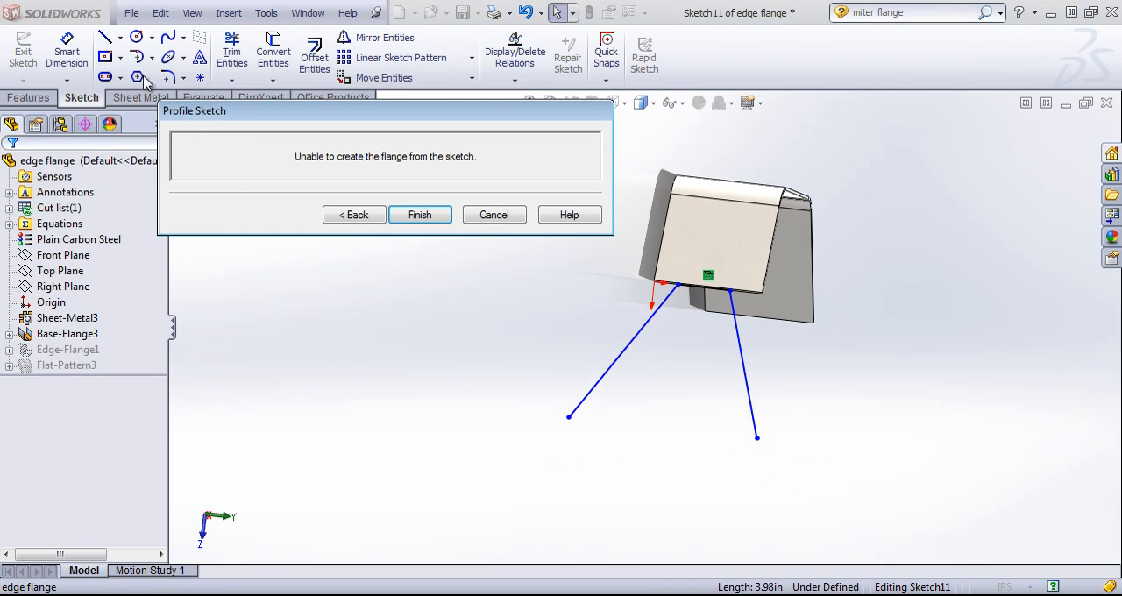
pyautogui.click(137, 77)
pyautogui.moveTo(665, 452); pyautogui.dragTo(765, 454)
pyautogui.rightClick(824, 447)
pyautogui.click(831, 213)
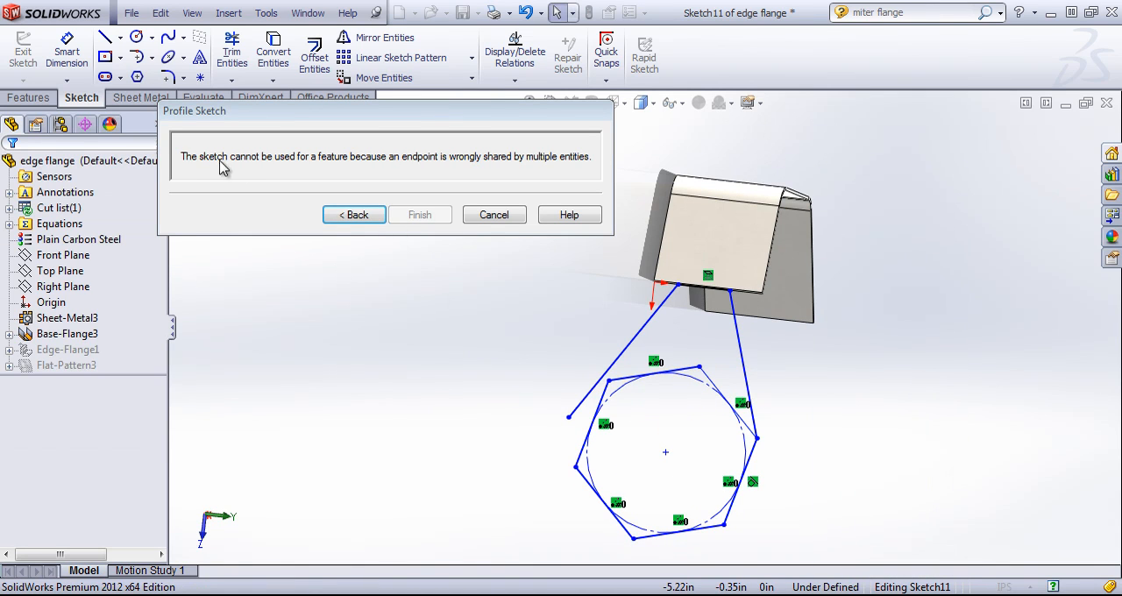
pyautogui.moveTo(568, 417); pyautogui.dragTo(609, 380)
pyautogui.click(695, 445)
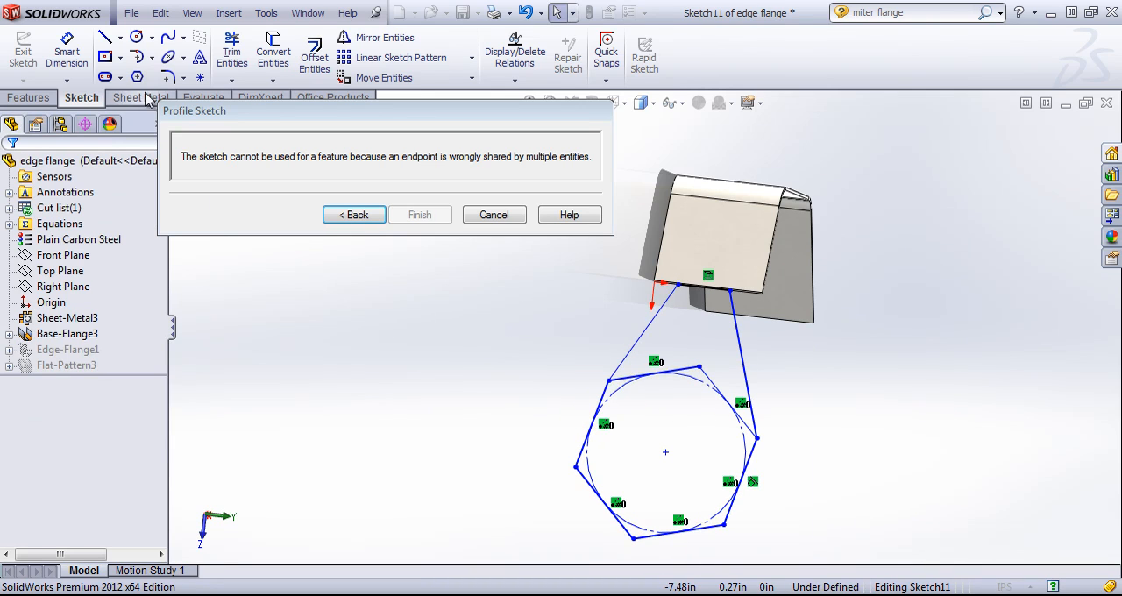
# - Power trim the hexagon's sides lying between the two side lines into a single closed outline, and finish the flange
pyautogui.click(232, 53)
pyautogui.moveTo(679, 349)
pyautogui.mouseDown()
pyautogui.moveTo(690, 394)
pyautogui.moveTo(634, 380)
pyautogui.moveTo(662, 392)
pyautogui.mouseUp()
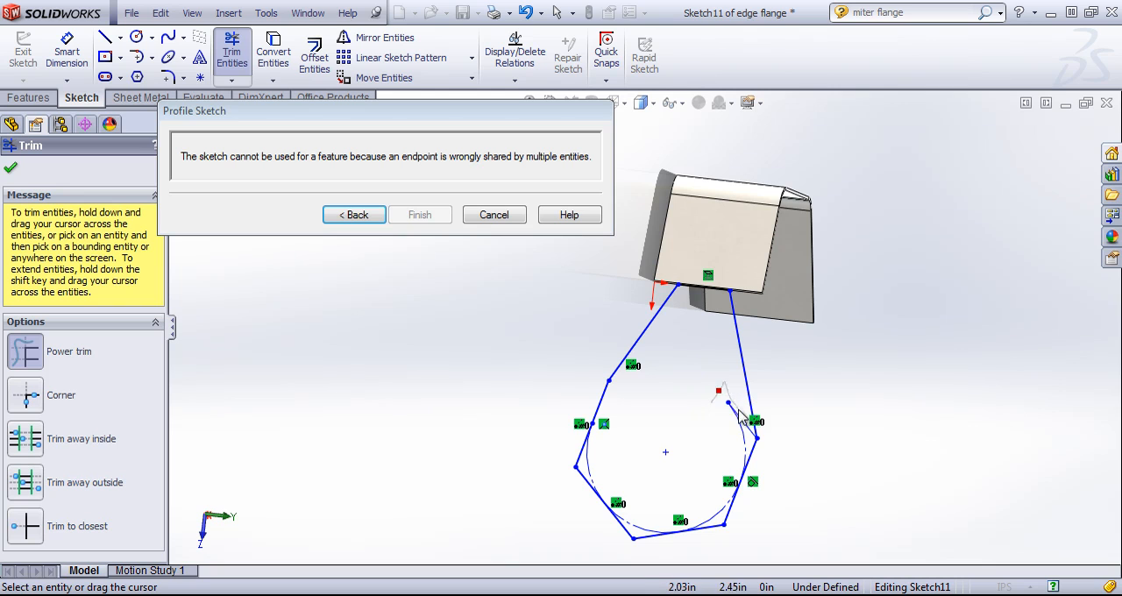
pyautogui.moveTo(738, 410)
pyautogui.mouseDown()
pyautogui.moveTo(742, 430)
pyautogui.moveTo(726, 438)
pyautogui.mouseUp()
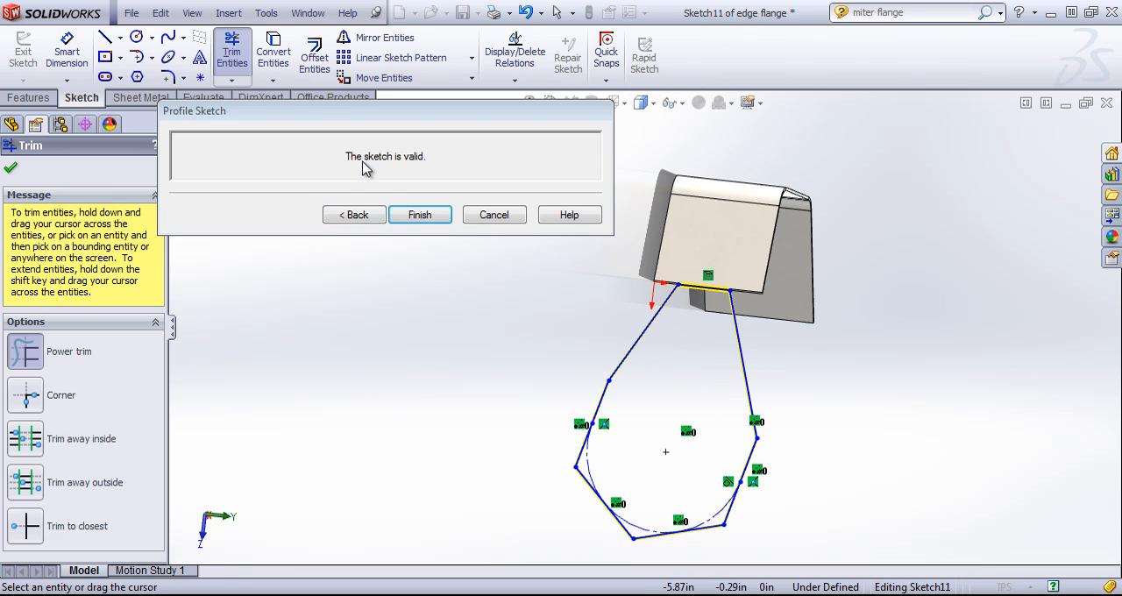
pyautogui.click(405, 215)
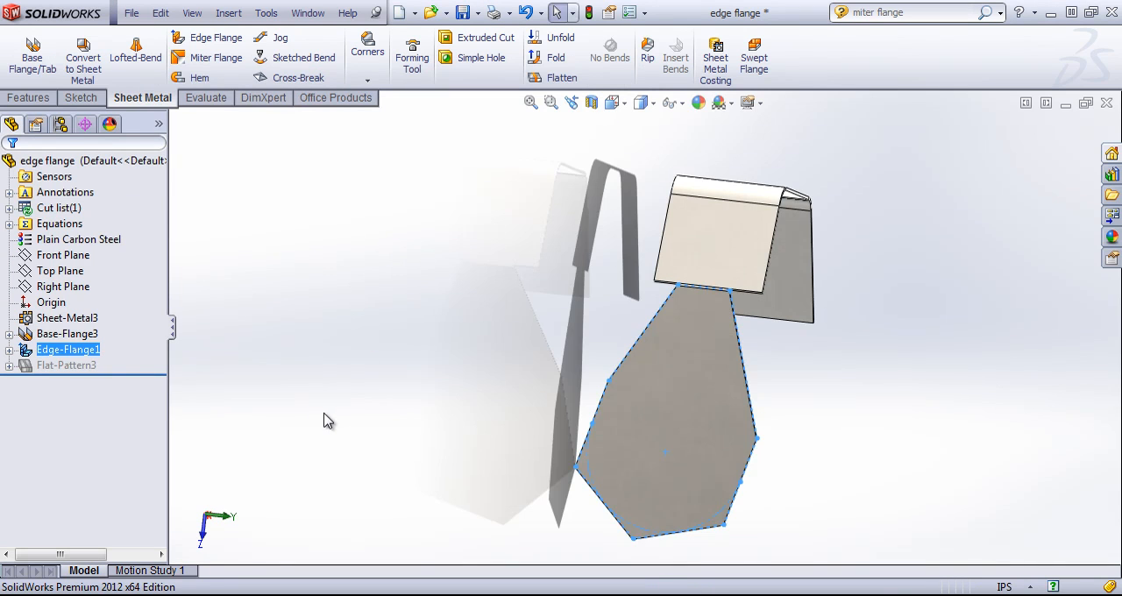
# - Inspect the custom-shaped edge flange from several sides, and delete it together with its dependent sketch and bend
pyautogui.click(914, 383)
pyautogui.moveTo(914, 383); pyautogui.dragTo(824, 424, button='middle')
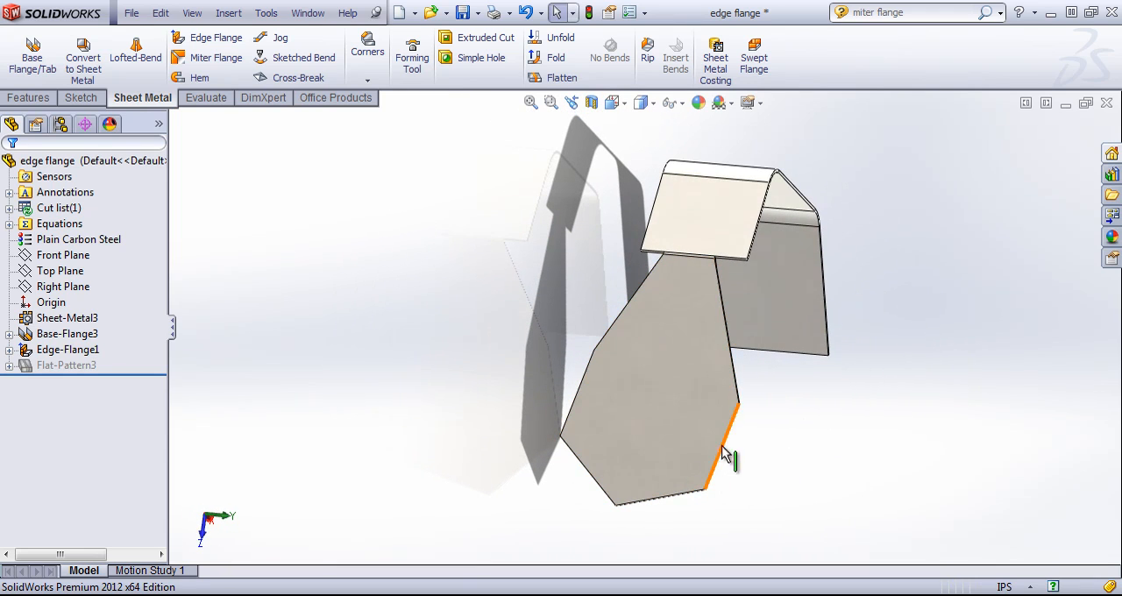
pyautogui.moveTo(564, 422); pyautogui.dragTo(618, 419, button='middle')
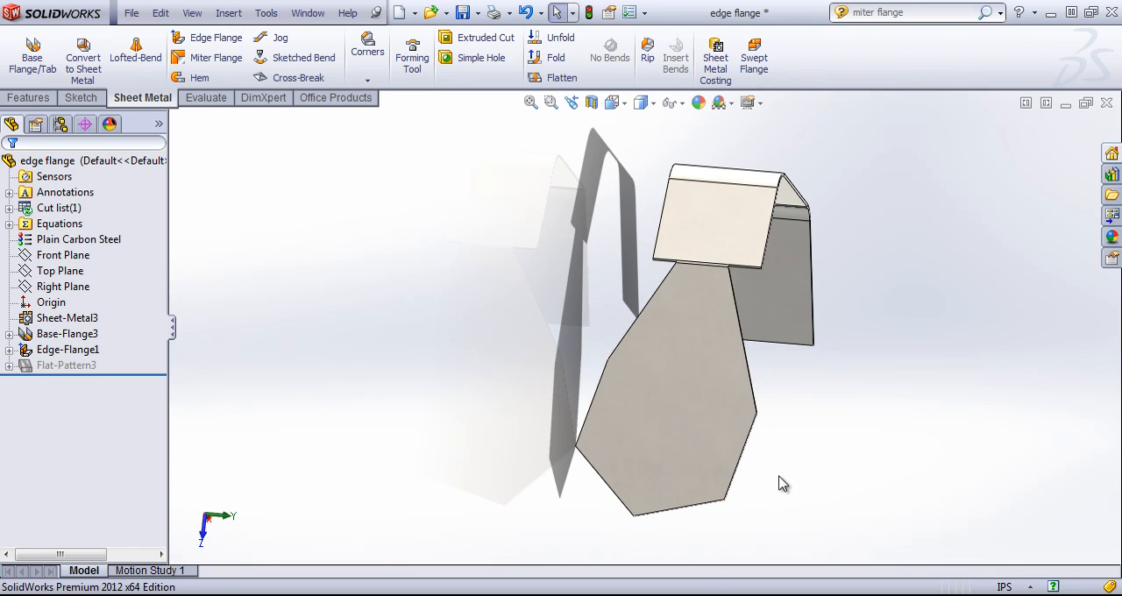
pyautogui.moveTo(760, 480); pyautogui.dragTo(686, 488, button='middle')
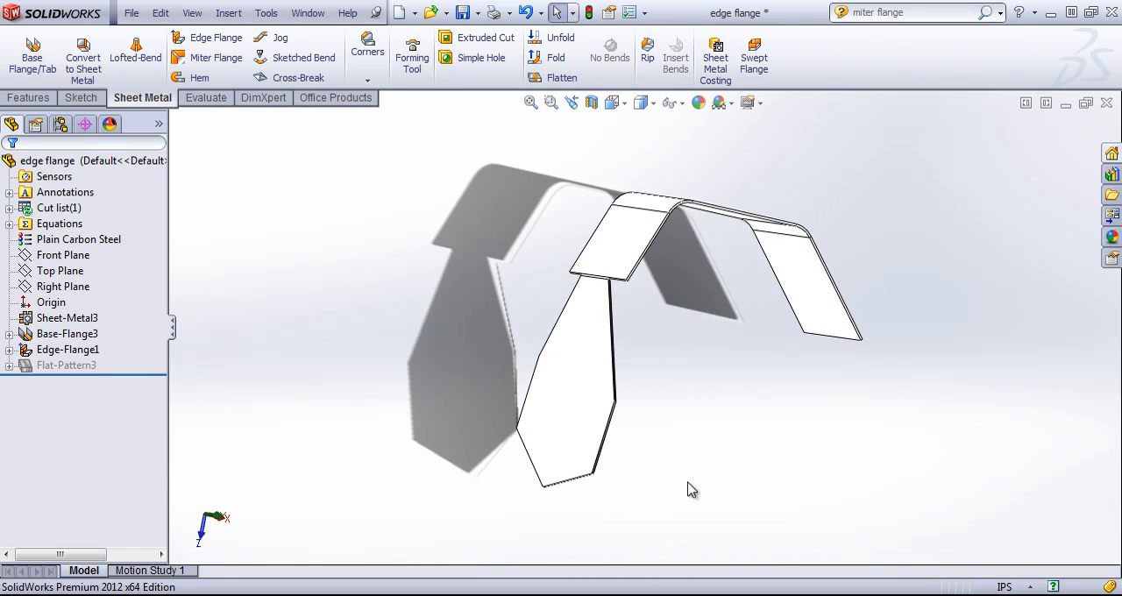
pyautogui.rightClick(66, 350)
pyautogui.click(110, 430)
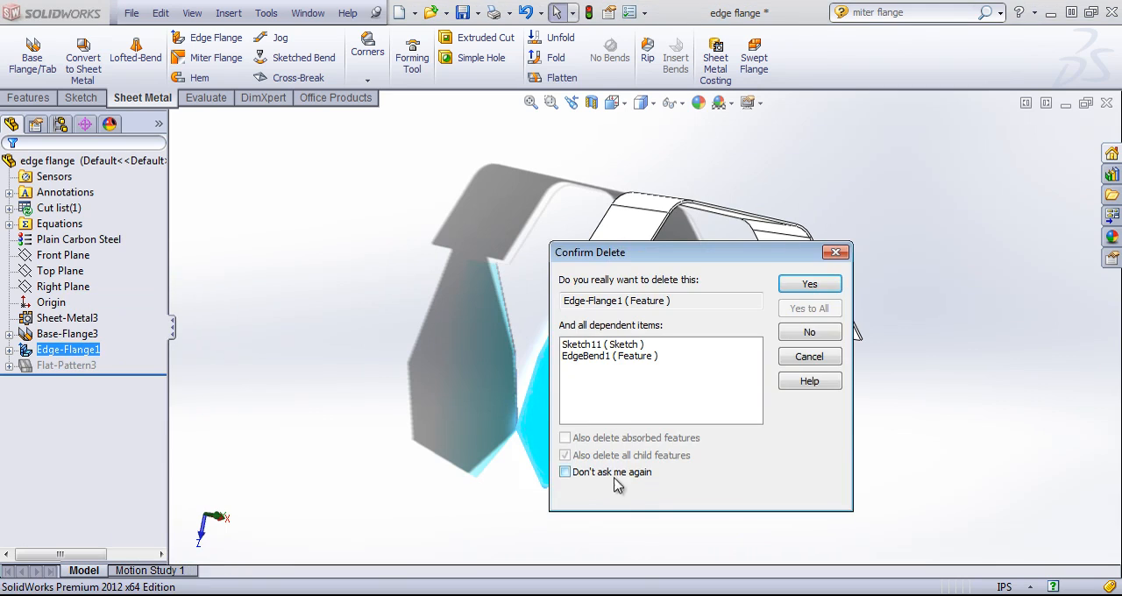
pyautogui.click(808, 286)
pyautogui.moveTo(759, 401); pyautogui.dragTo(745, 267, button='middle')
pyautogui.scroll(1, 735, 270)
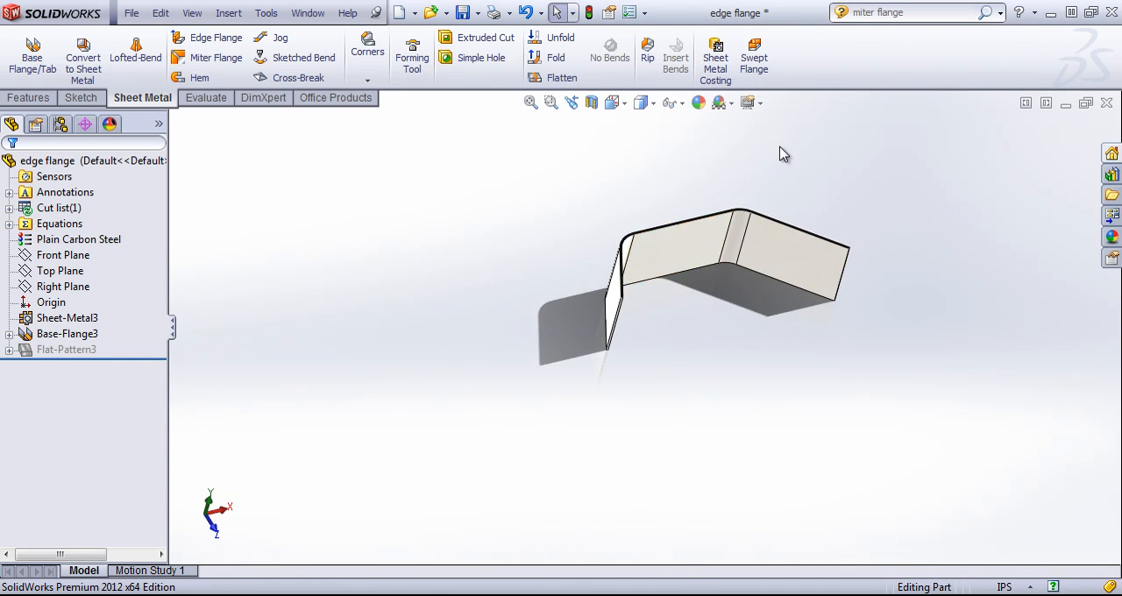
pyautogui.scroll(-1, 779, 146)
pyautogui.moveTo(711, 217); pyautogui.dragTo(690, 273, button='middle')
pyautogui.scroll(-2, 689, 274)
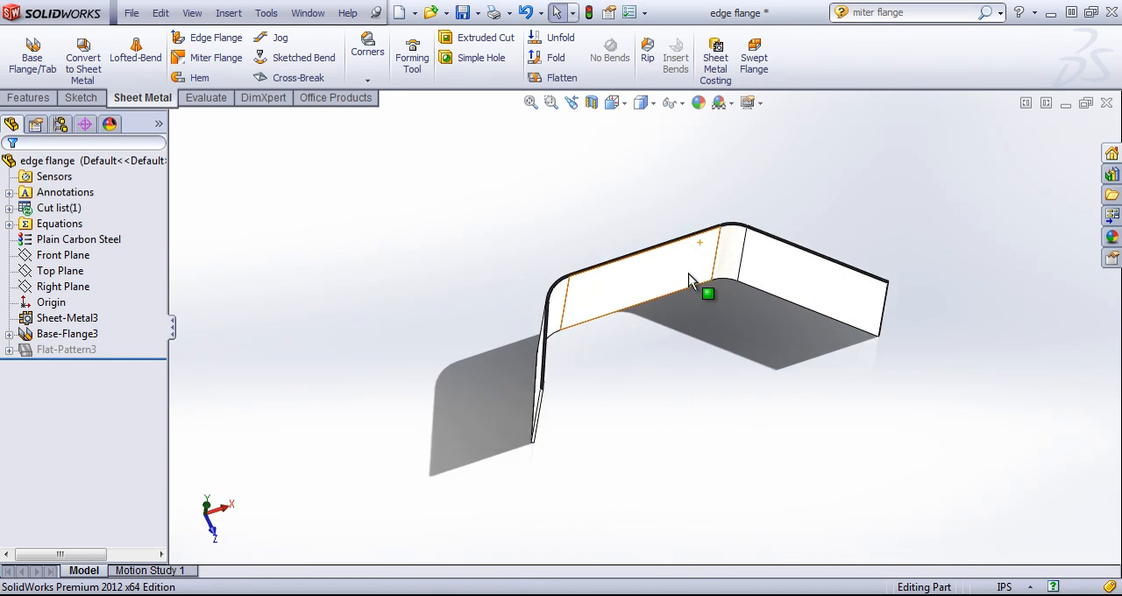
# - Start an edge flange on the three straight inner upper edges of the base flange, with a length of about 1.85 in
pyautogui.click(187, 37)
pyautogui.scroll(-2, 535, 362)
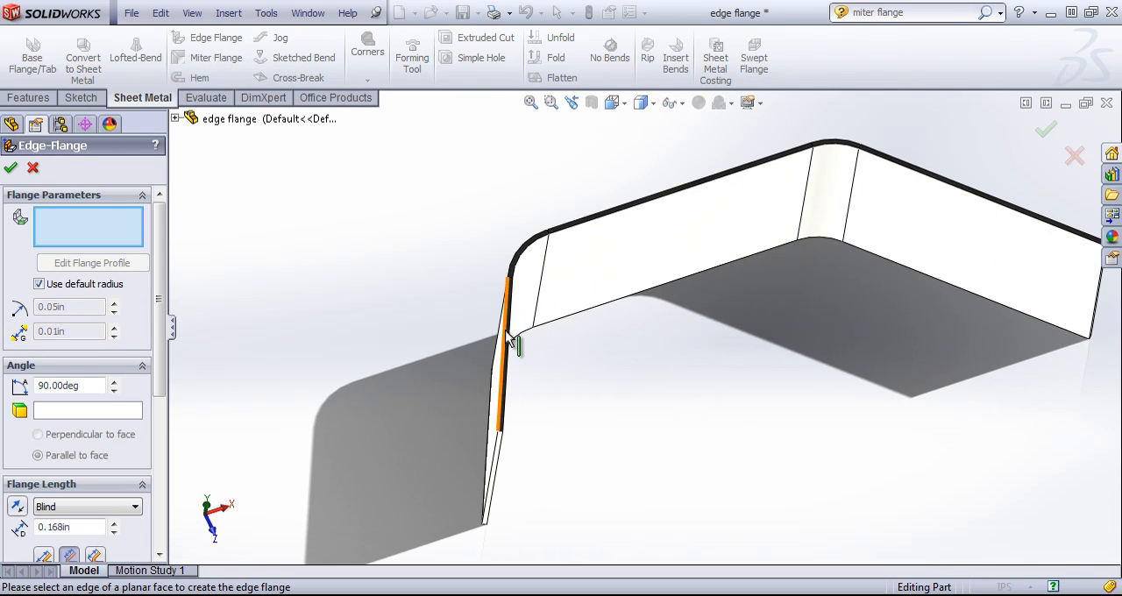
pyautogui.click(508, 334)
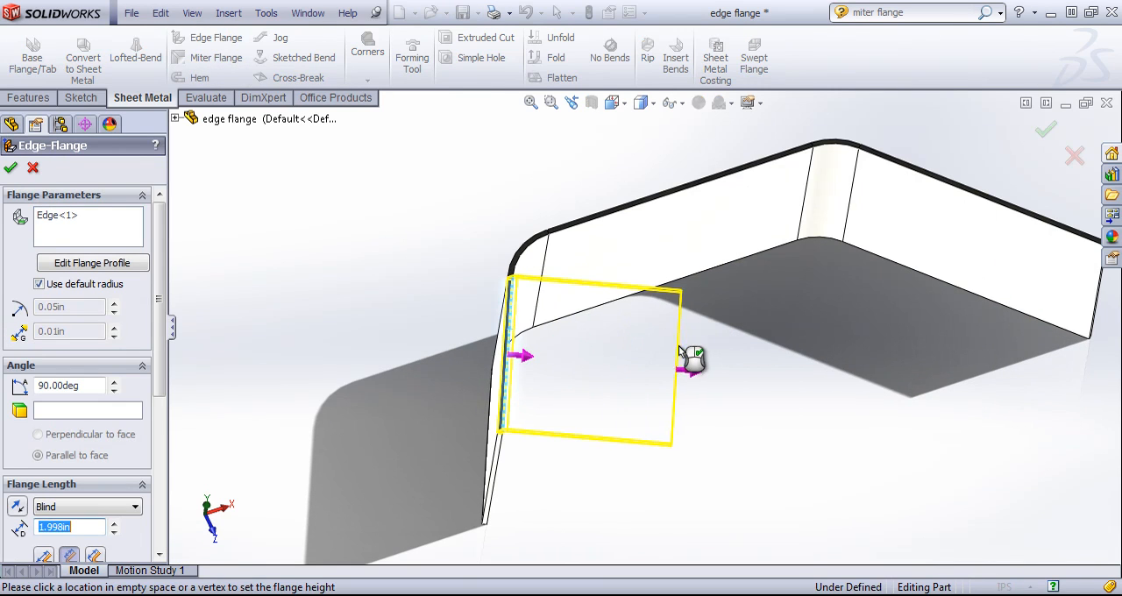
pyautogui.click(668, 358)
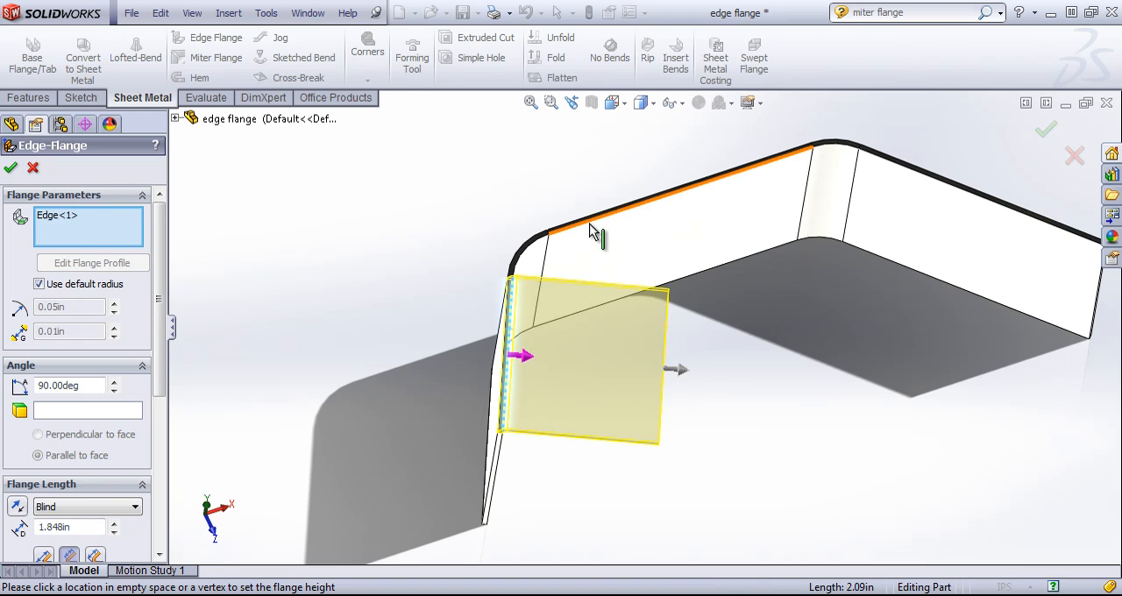
pyautogui.click(611, 234)
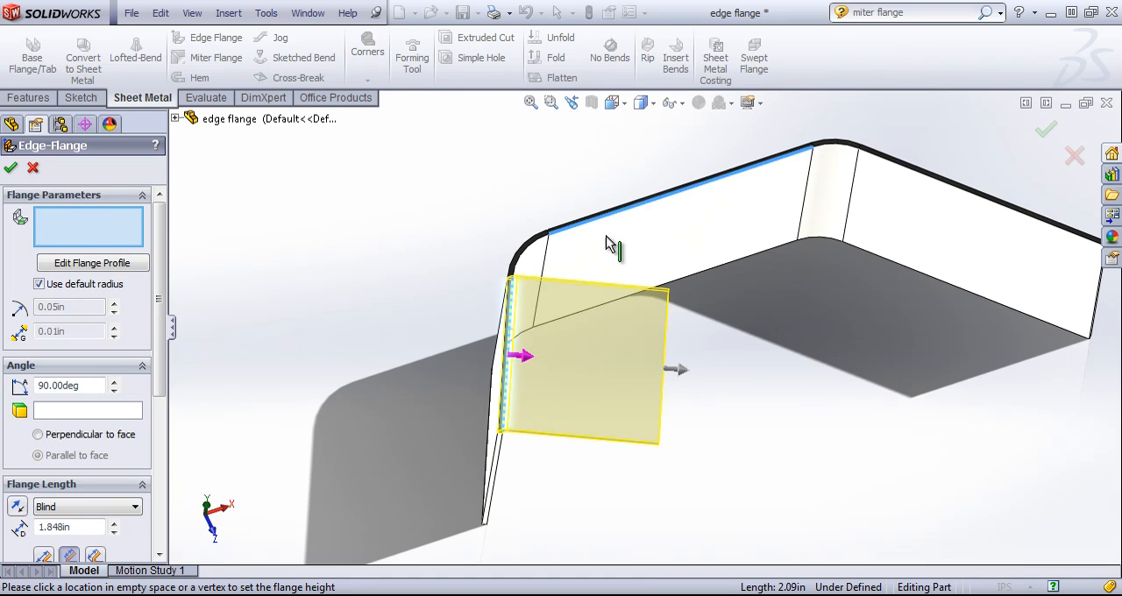
pyautogui.click(952, 187)
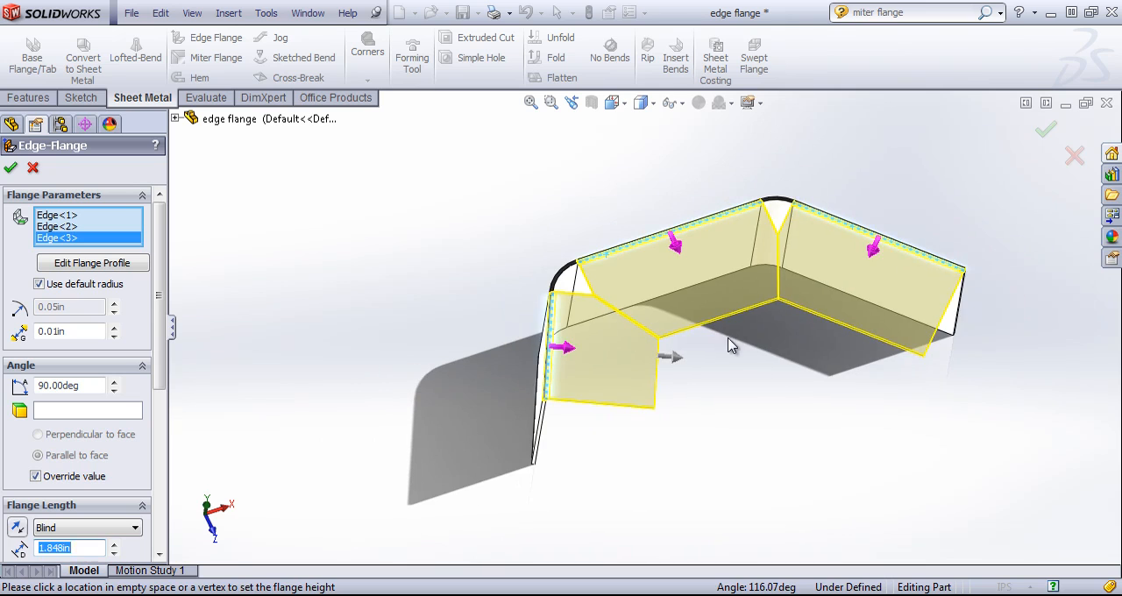
pyautogui.moveTo(727, 338); pyautogui.dragTo(713, 376, button='middle')
pyautogui.scroll(-3, 653, 331)
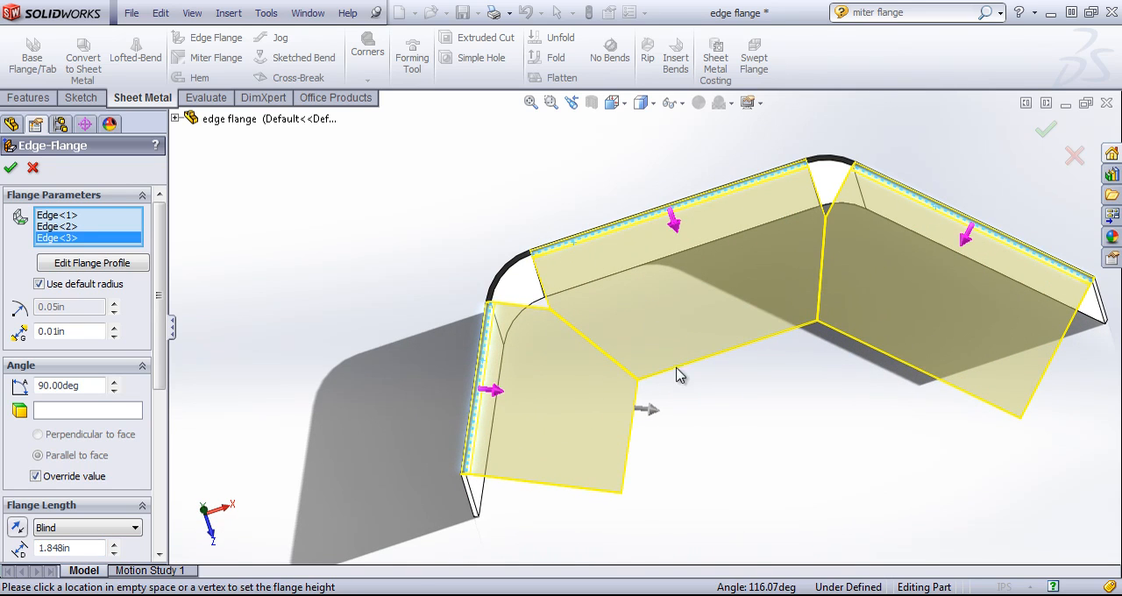
# - Set the length of the three edge flanges to 2 in
pyautogui.click(90, 549)
pyautogui.press('Return')
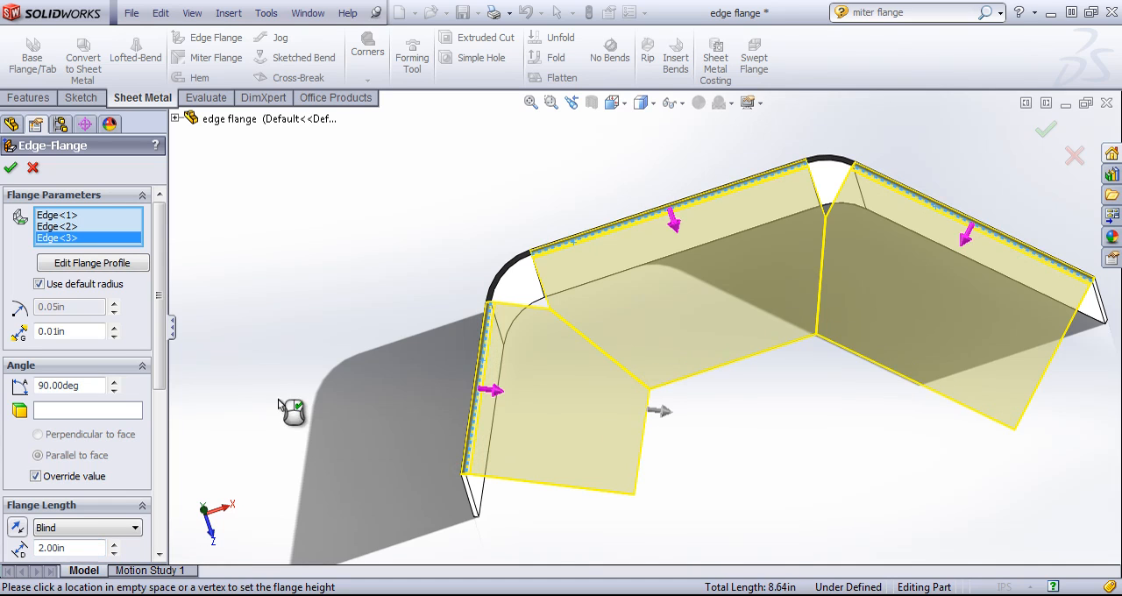
pyautogui.moveTo(560, 351); pyautogui.dragTo(576, 331, button='middle')
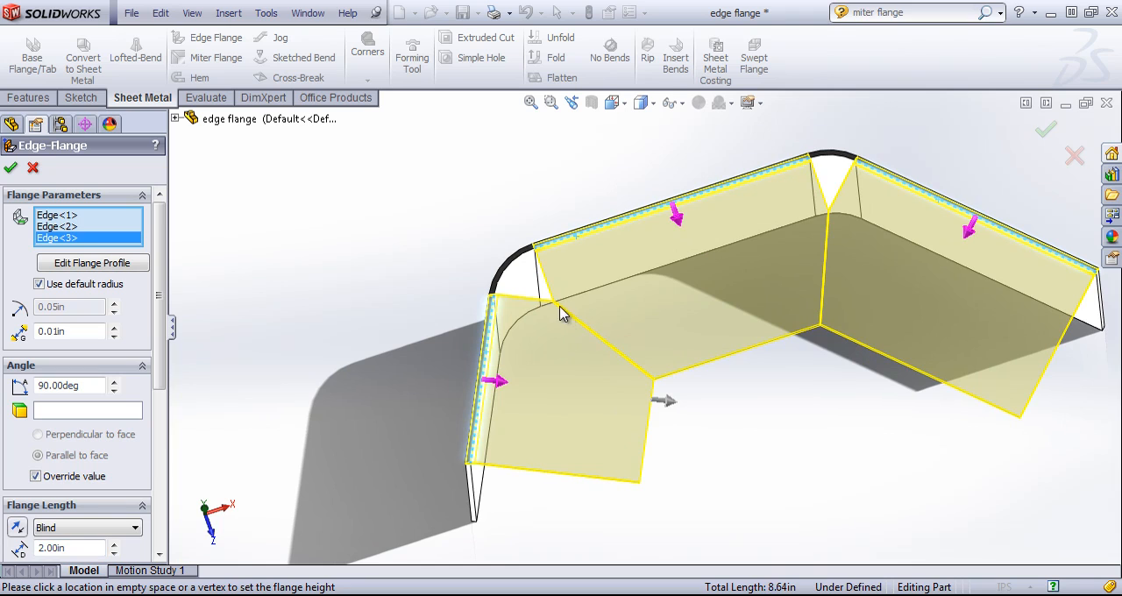
# - Try gap distances of 0.02 in and 0.50 in between the adjoining flanges, and settle on 0.20 in
pyautogui.click(88, 330)
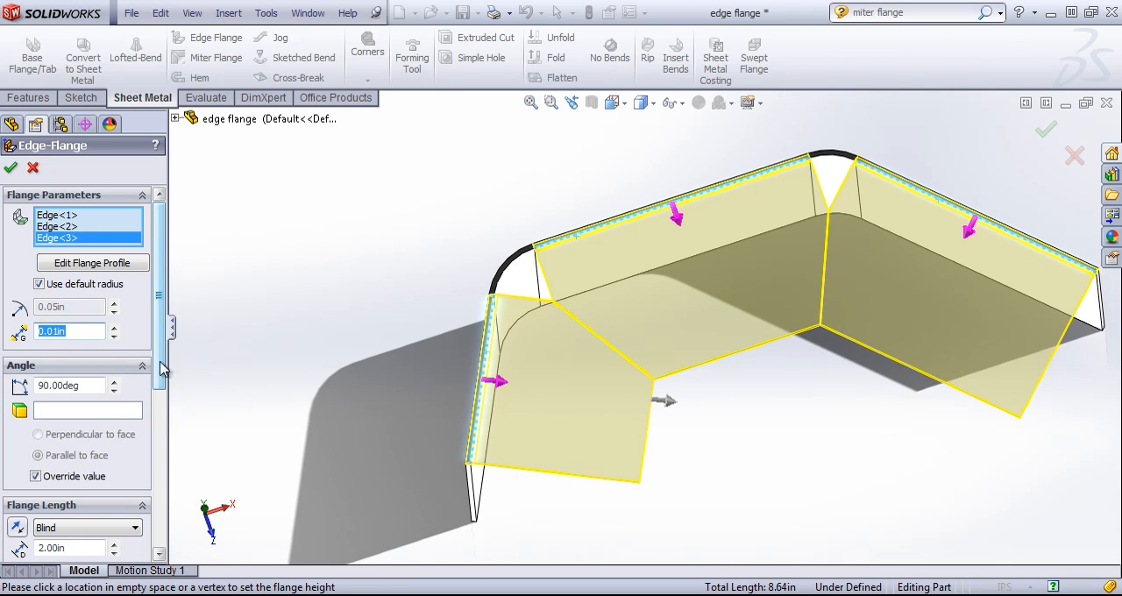
pyautogui.press('Return')
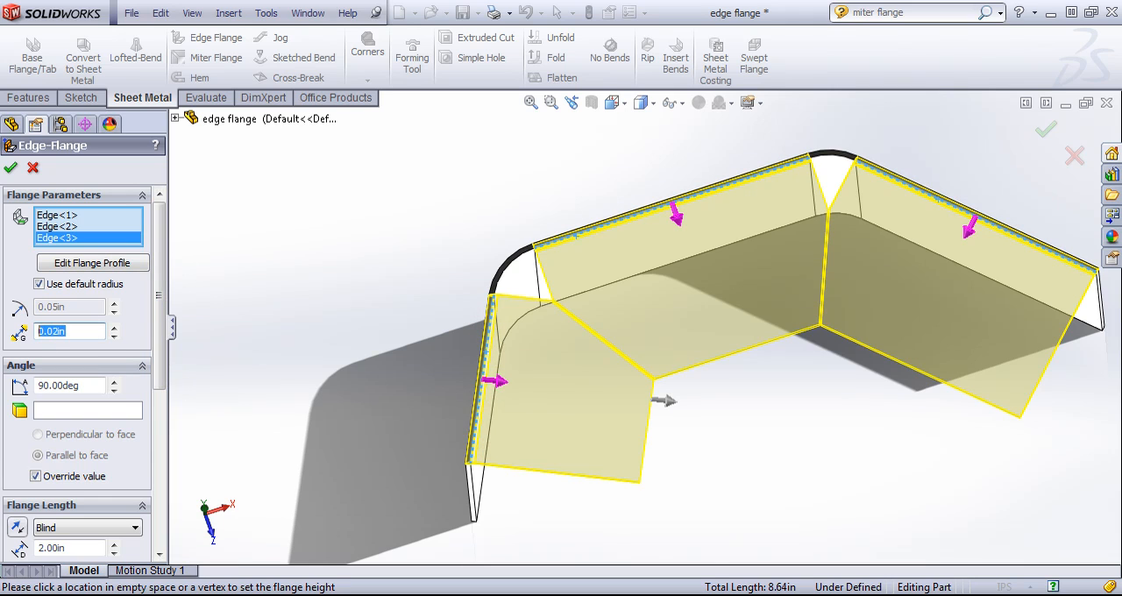
pyautogui.press('Return')
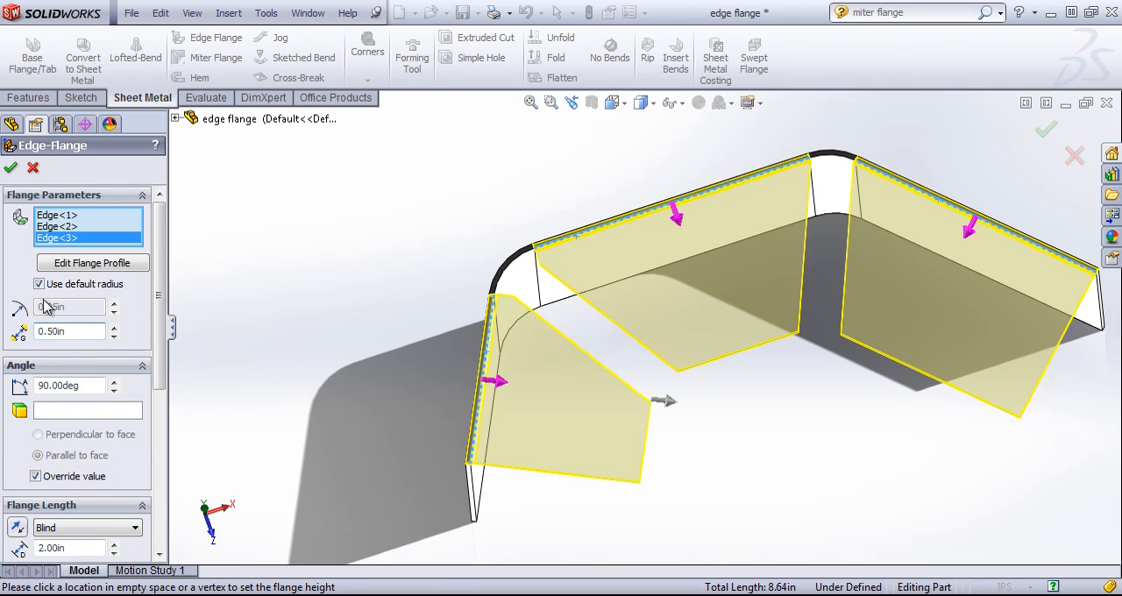
pyautogui.write('.2')
pyautogui.press('Return')
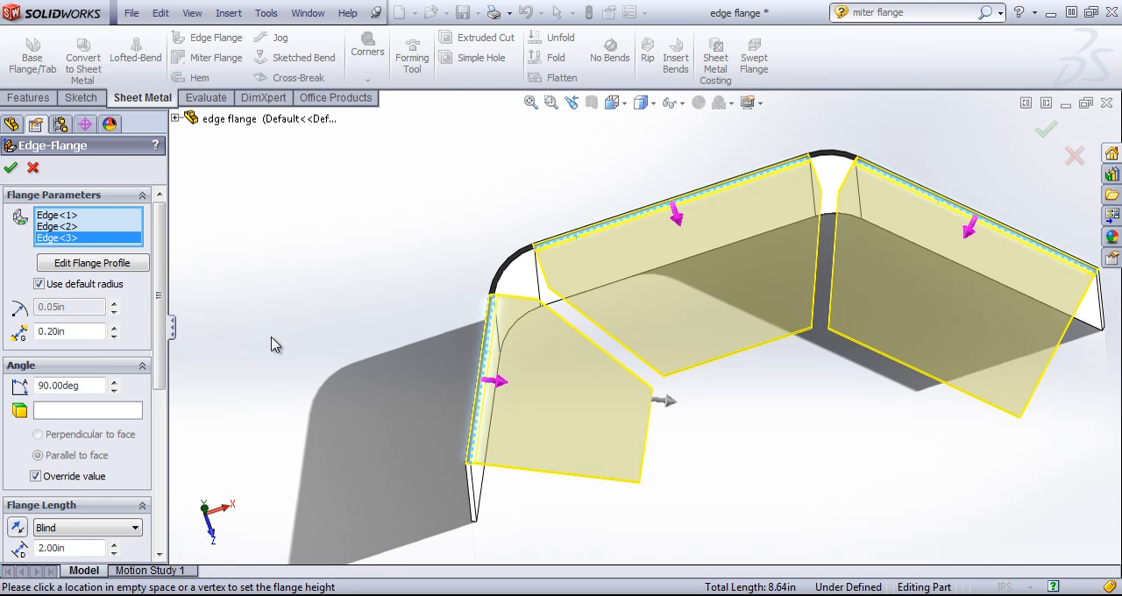
pyautogui.moveTo(277, 346); pyautogui.dragTo(196, 297, button='middle')
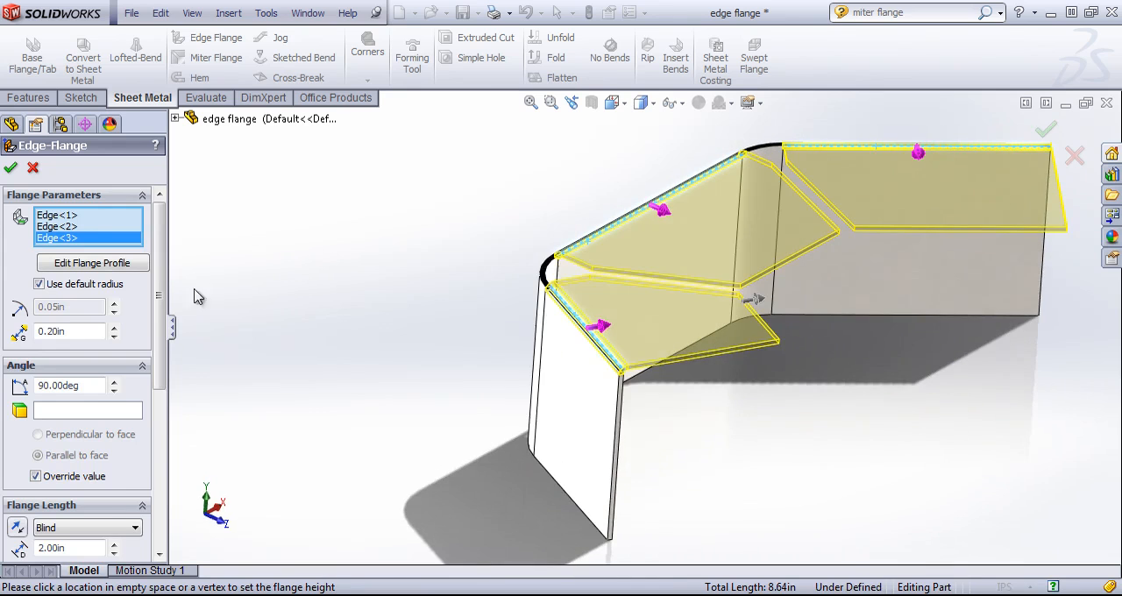
# - Override the default bend radius with 1 in, and set the flange position to Bend Outside
pyautogui.click(39, 284)
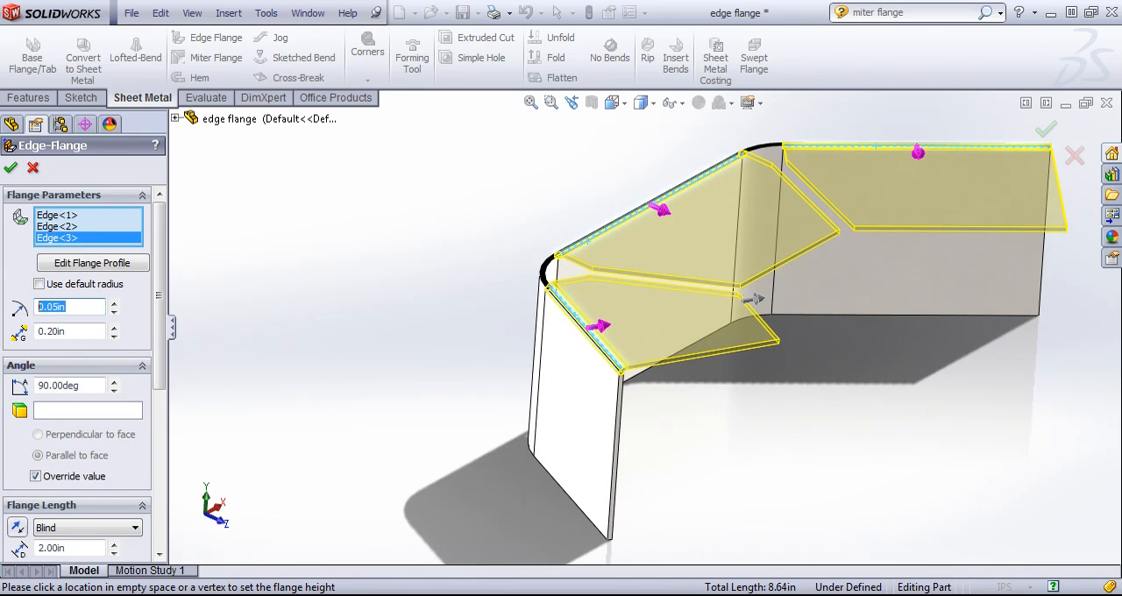
pyautogui.write('1')
pyautogui.press('Return')
pyautogui.moveTo(281, 289); pyautogui.dragTo(368, 279, button='middle')
pyautogui.scroll(-4, 129, 431)
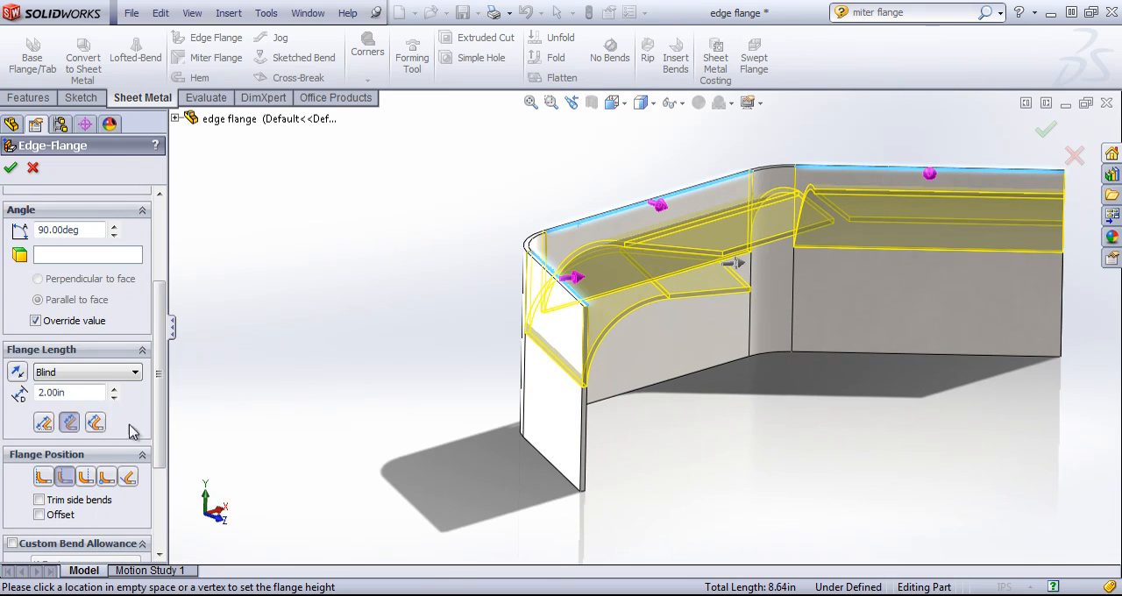
pyautogui.click(85, 477)
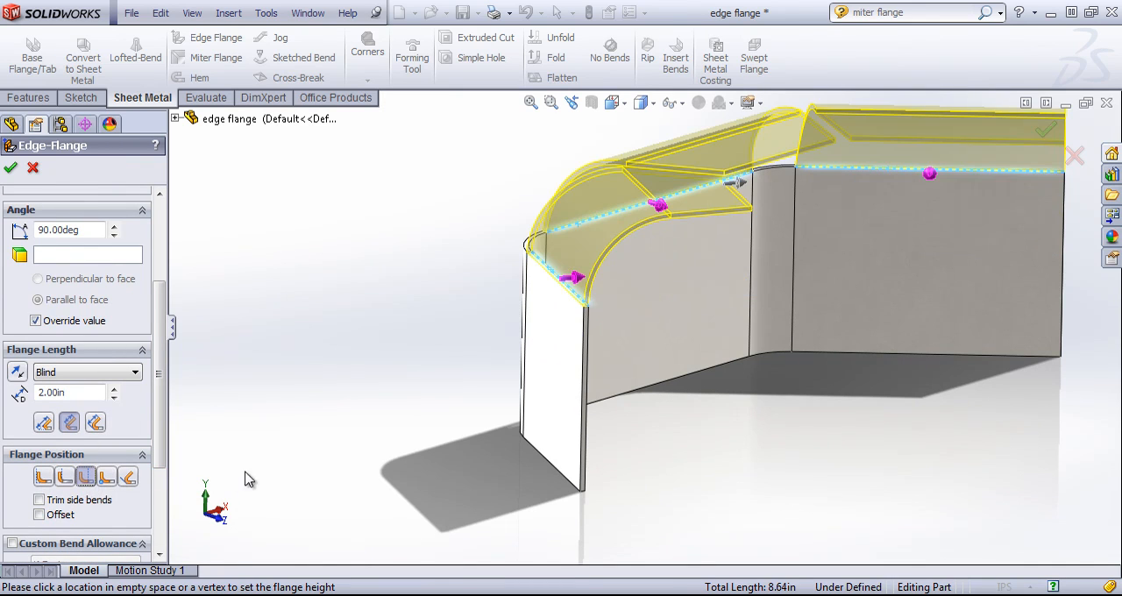
pyautogui.moveTo(339, 397); pyautogui.dragTo(366, 445, button='middle')
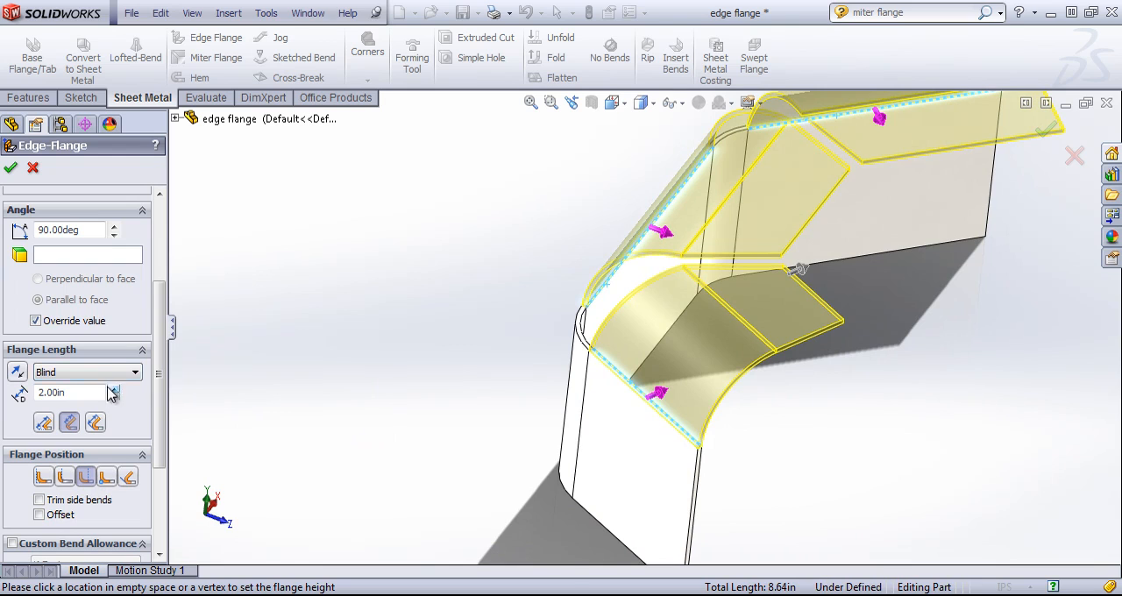
# - Set the bend radius to 2 in, and raise the flange length through 2.10 in and 2.20 in to 5 in
pyautogui.scroll(3, 163, 298)
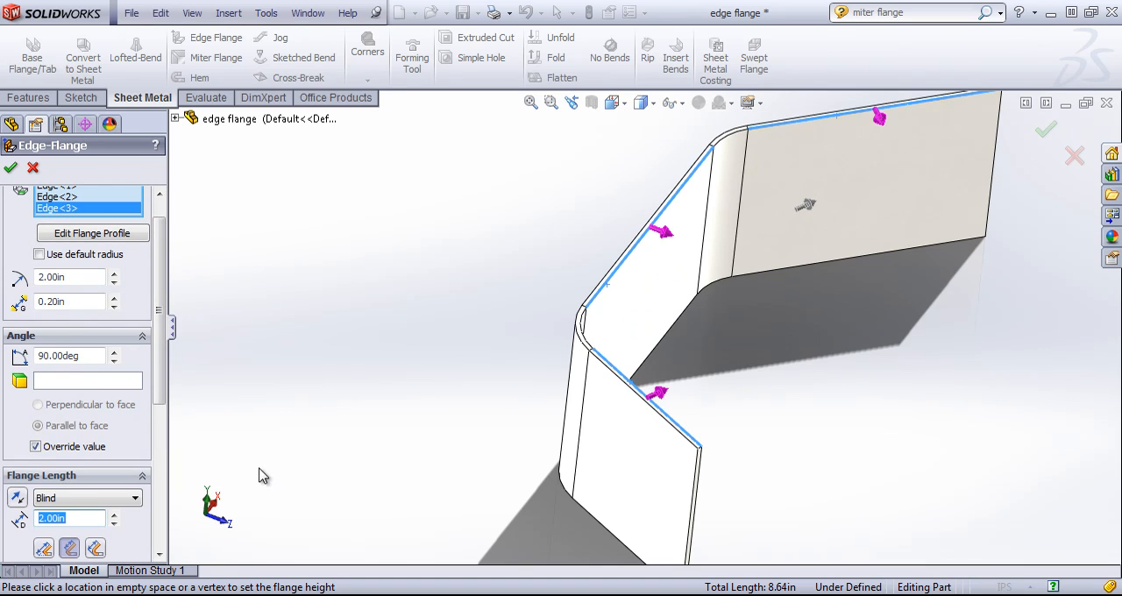
pyautogui.press('Return')
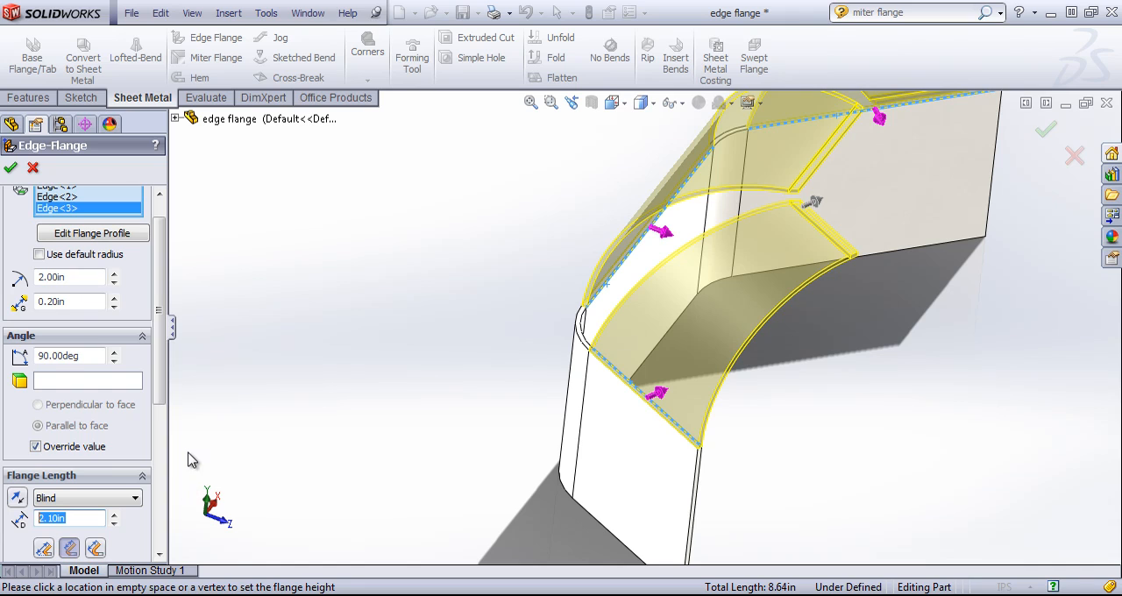
pyautogui.press('Return')
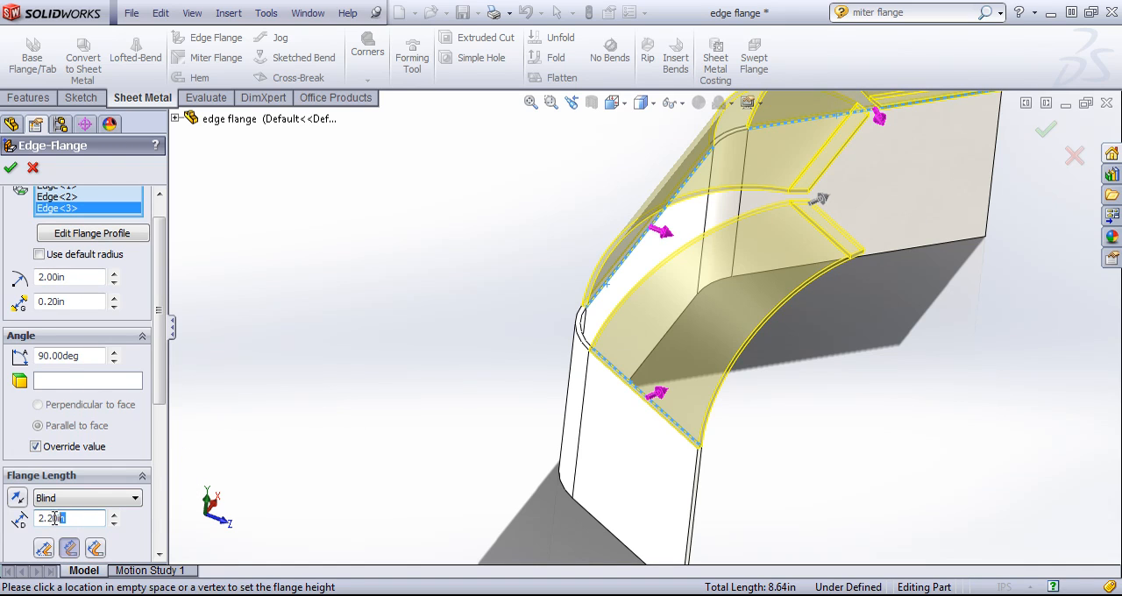
pyautogui.write('5')
pyautogui.press('Return')
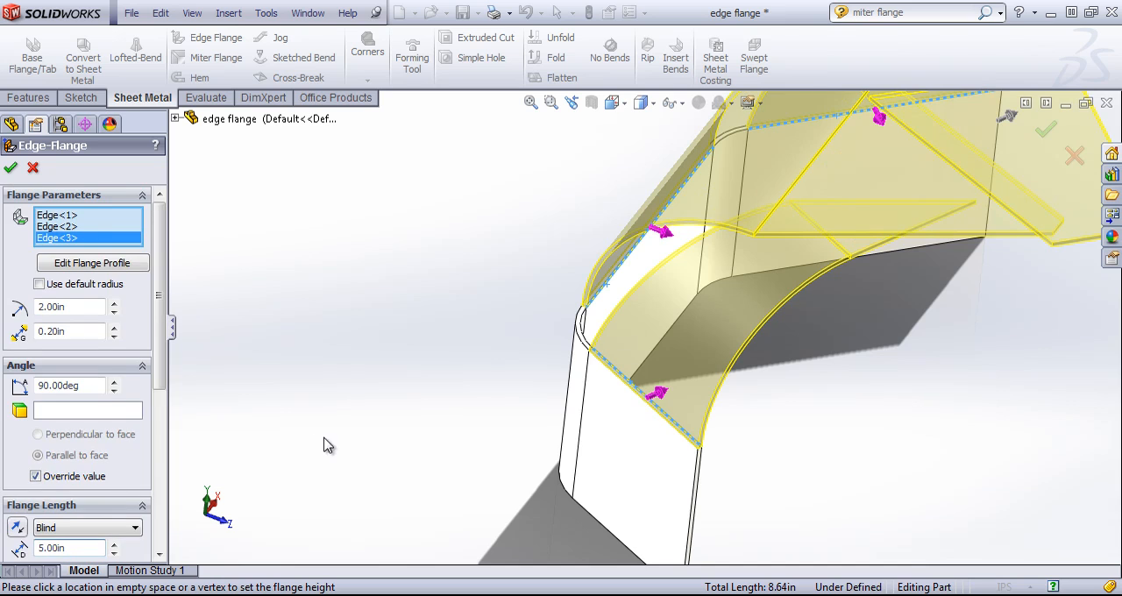
pyautogui.scroll(3, 964, 332)
pyautogui.moveTo(869, 328); pyautogui.dragTo(848, 400, button='middle')
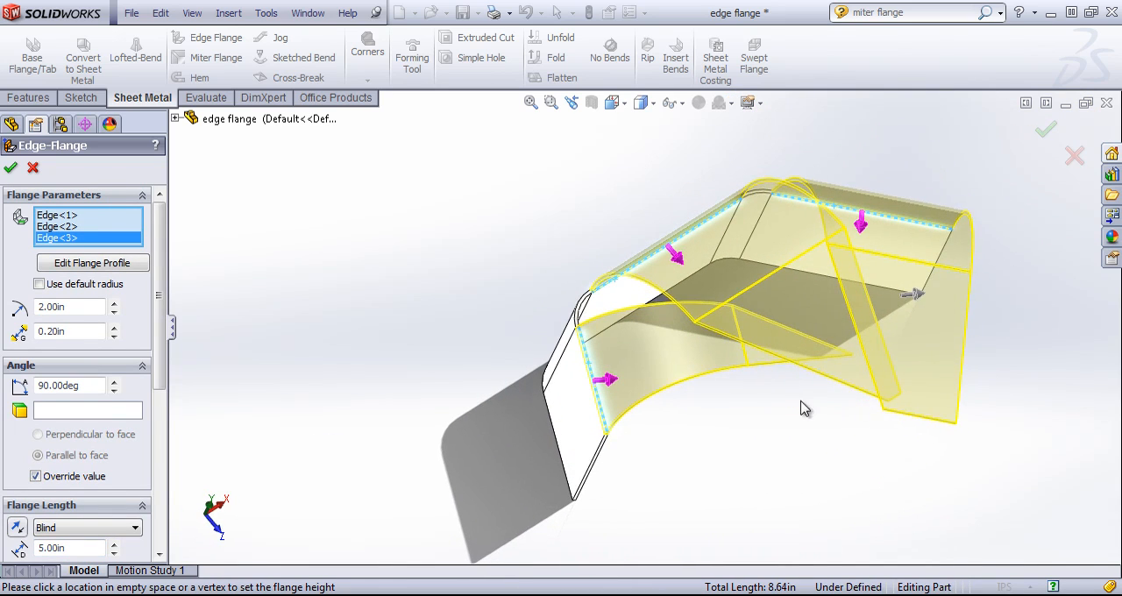
# - Set the flange length to 3 in, and finish the edge flange on the three edges
pyautogui.moveTo(734, 392); pyautogui.dragTo(717, 353, button='middle')
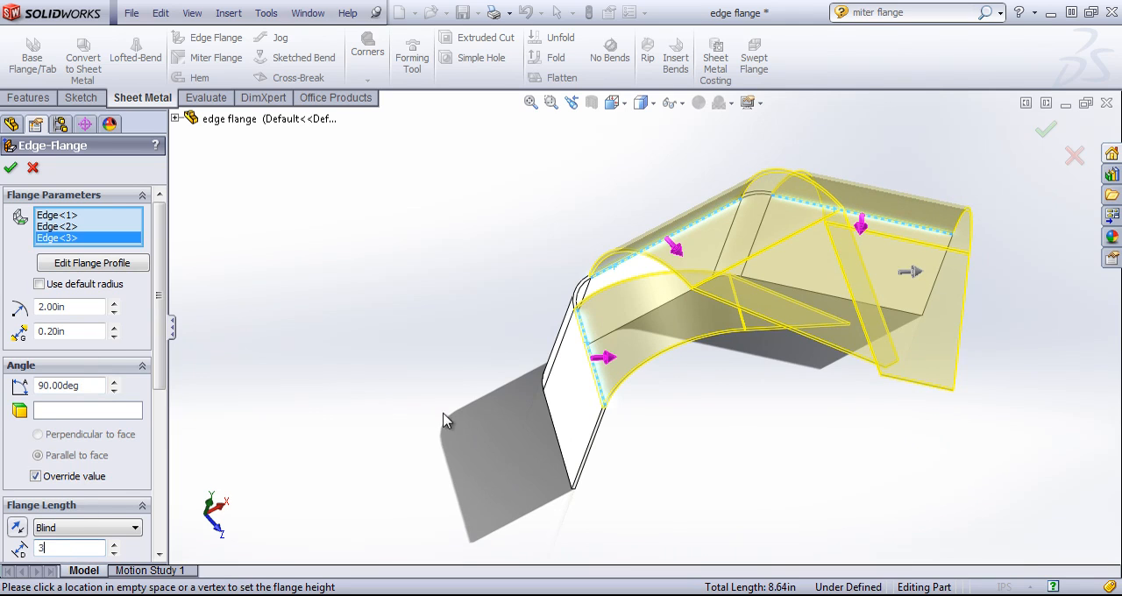
pyautogui.moveTo(751, 271); pyautogui.dragTo(738, 283, button='middle')
pyautogui.moveTo(799, 373); pyautogui.dragTo(724, 328, button='middle')
pyautogui.moveTo(625, 376); pyautogui.dragTo(701, 290, button='middle')
pyautogui.click(13, 168)
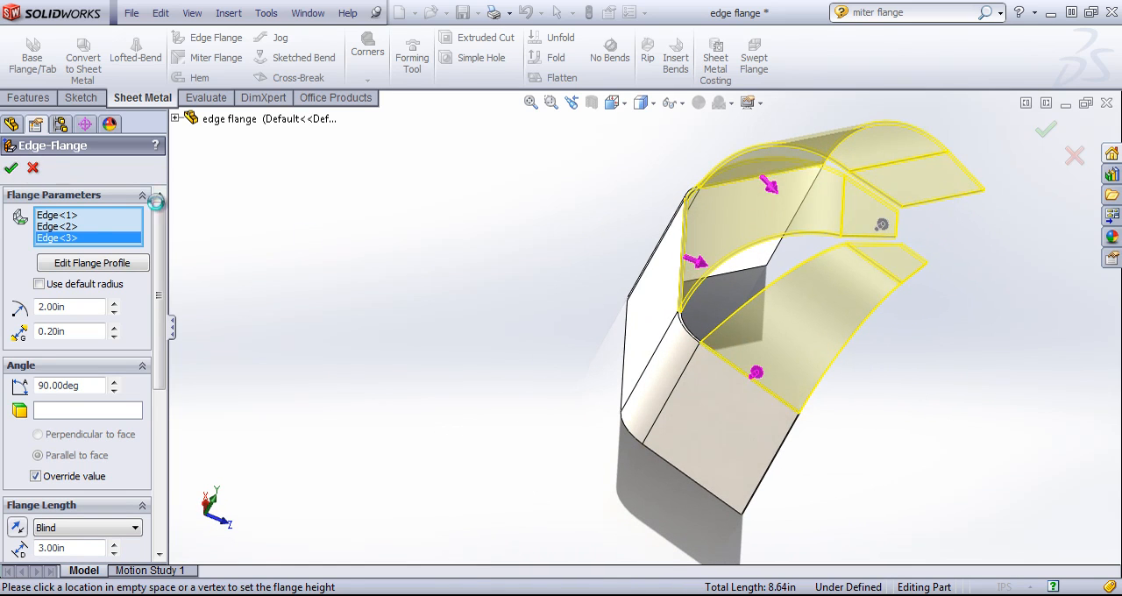
# - Inspect the curved flanges from several sides, and switch the part twice between its flat pattern and its folded shape
pyautogui.moveTo(964, 368); pyautogui.dragTo(1015, 457, button='middle')
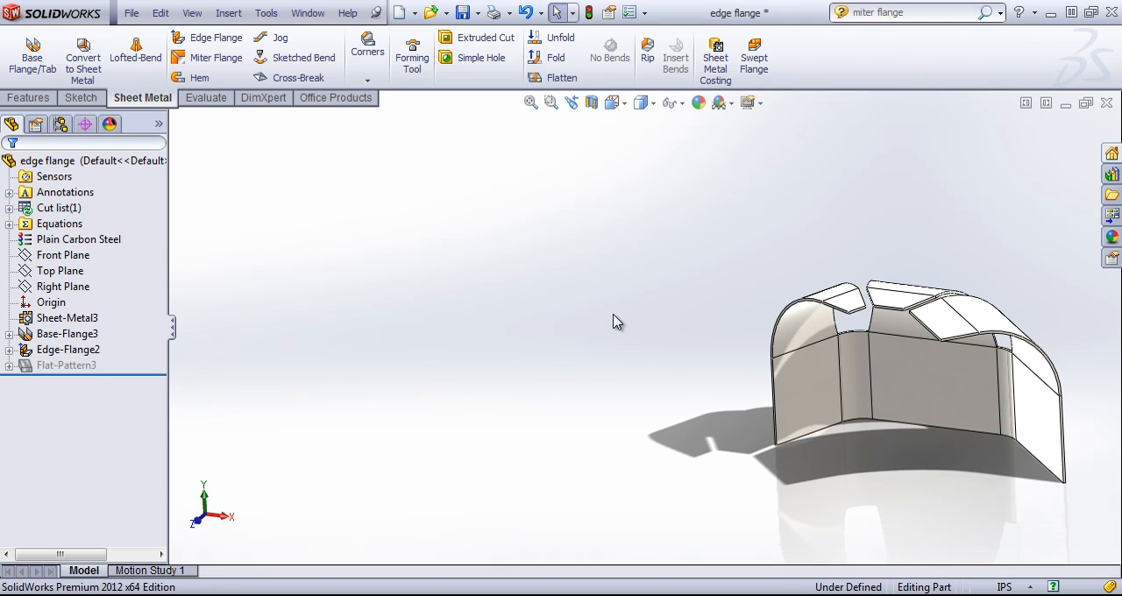
pyautogui.scroll(-3, 1006, 377)
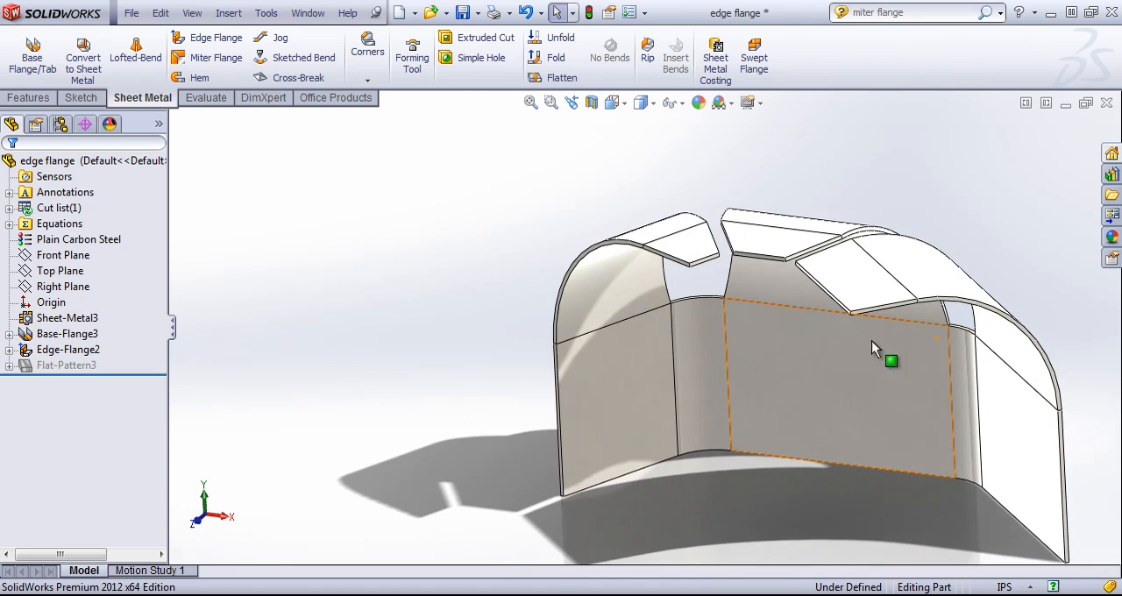
pyautogui.moveTo(750, 338); pyautogui.dragTo(782, 353, button='middle')
pyautogui.scroll(2, 968, 410)
pyautogui.moveTo(977, 277); pyautogui.dragTo(879, 342, button='middle')
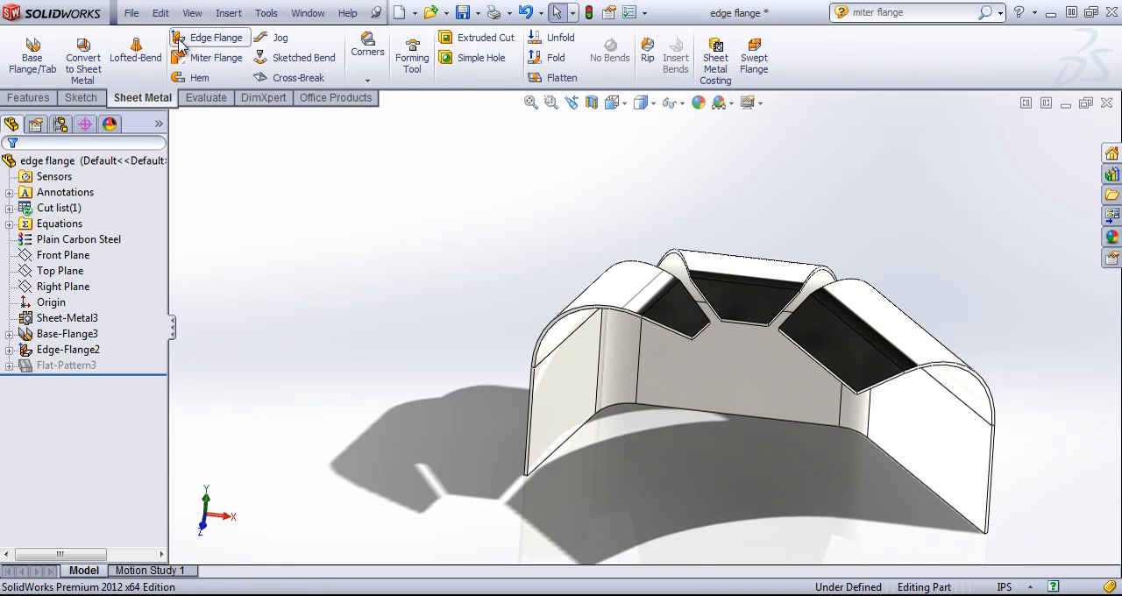
pyautogui.click(552, 78)
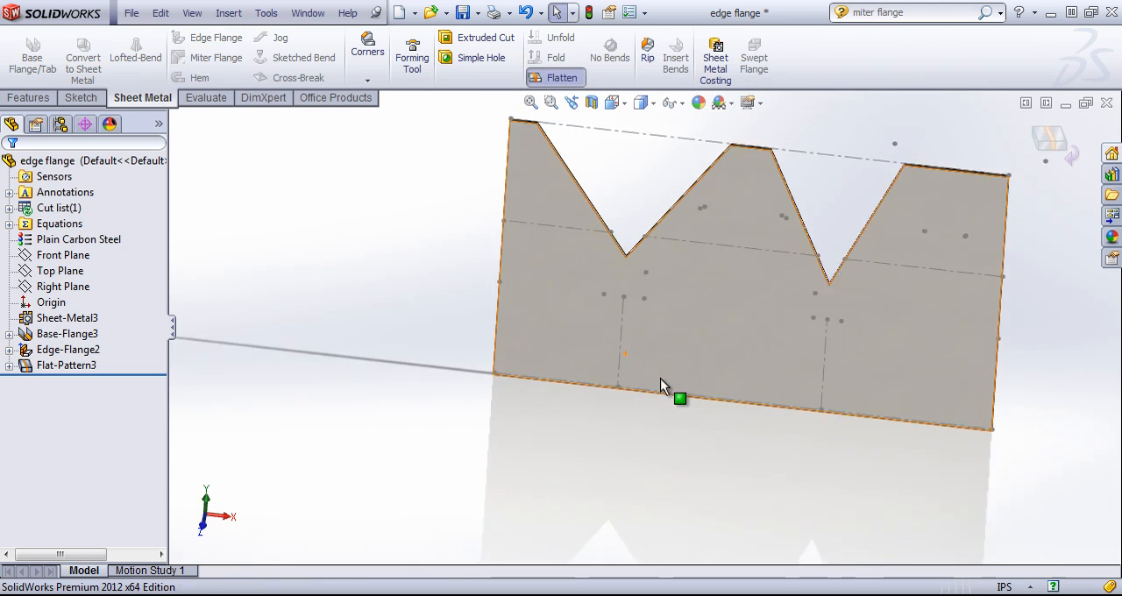
pyautogui.scroll(1, 660, 378)
pyautogui.moveTo(759, 236); pyautogui.dragTo(753, 209, button='middle')
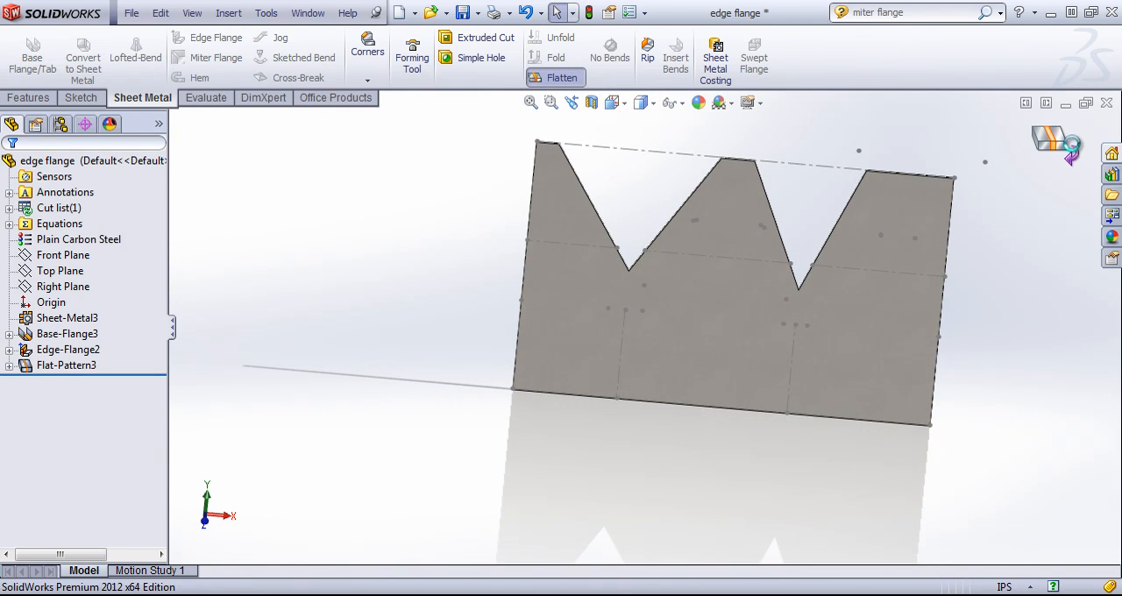
pyautogui.click(1049, 140)
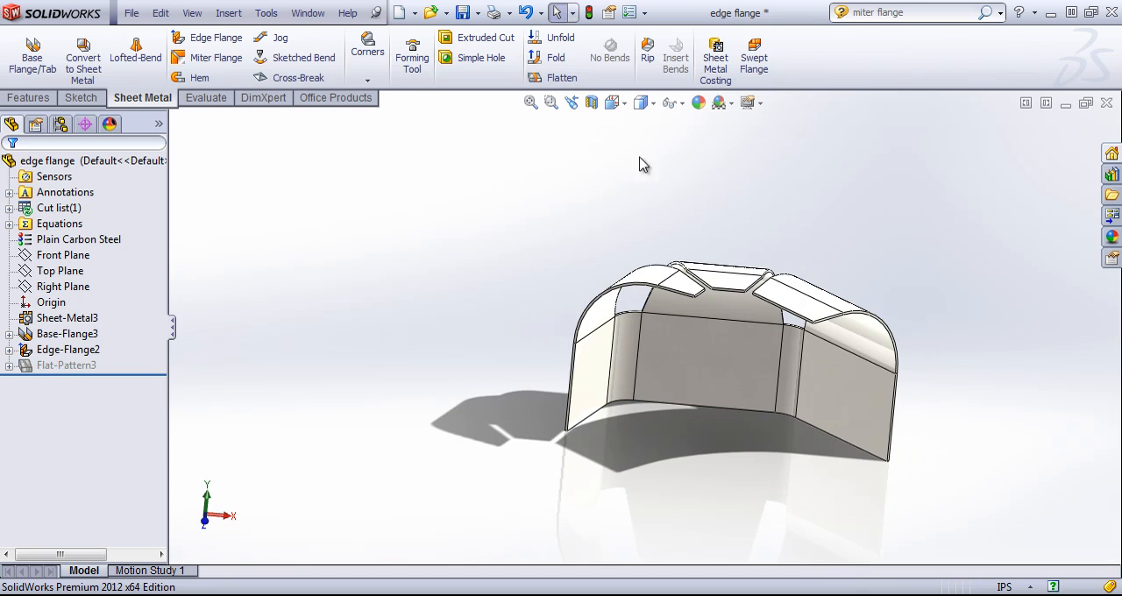
pyautogui.click(544, 77)
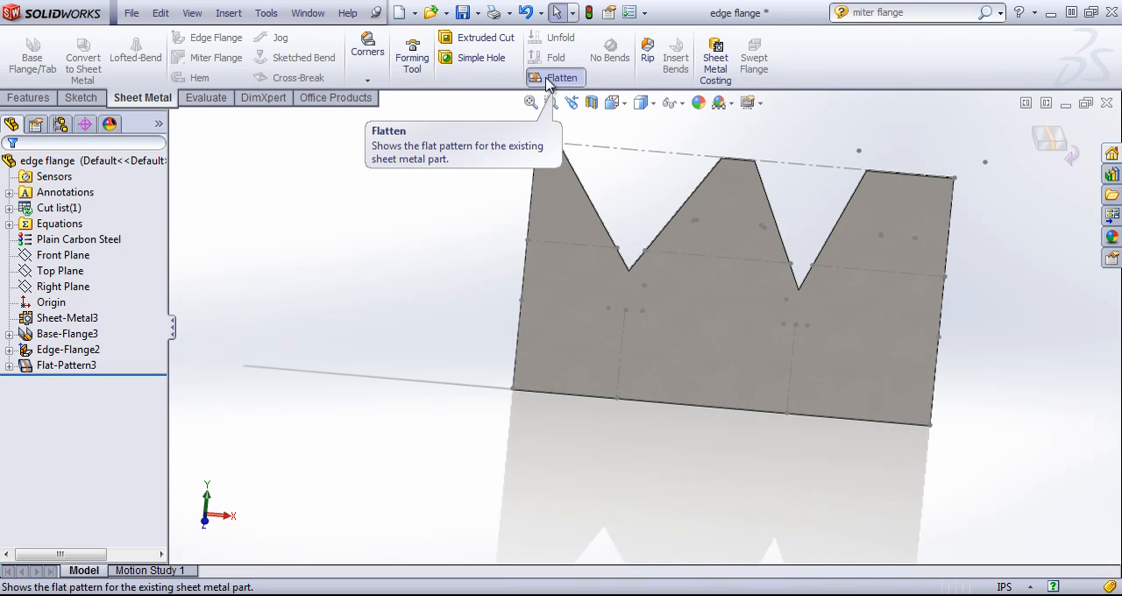
pyautogui.click(546, 78)
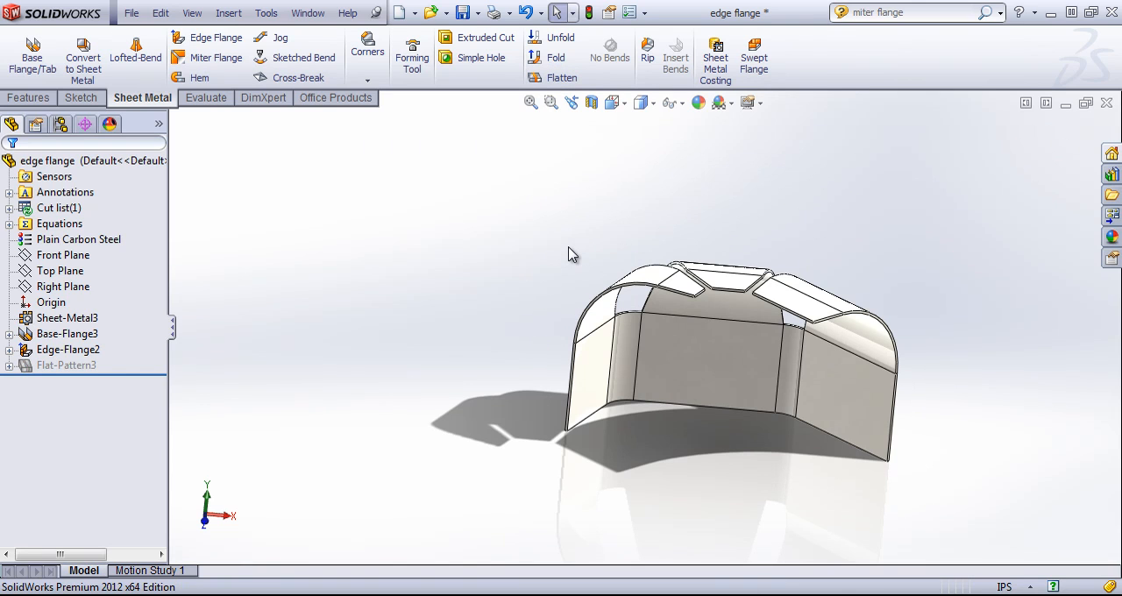
# - Start an edge flange on the inner edge of the left curved flange's tip and the three free edges of the middle one
pyautogui.scroll(-5, 710, 266)
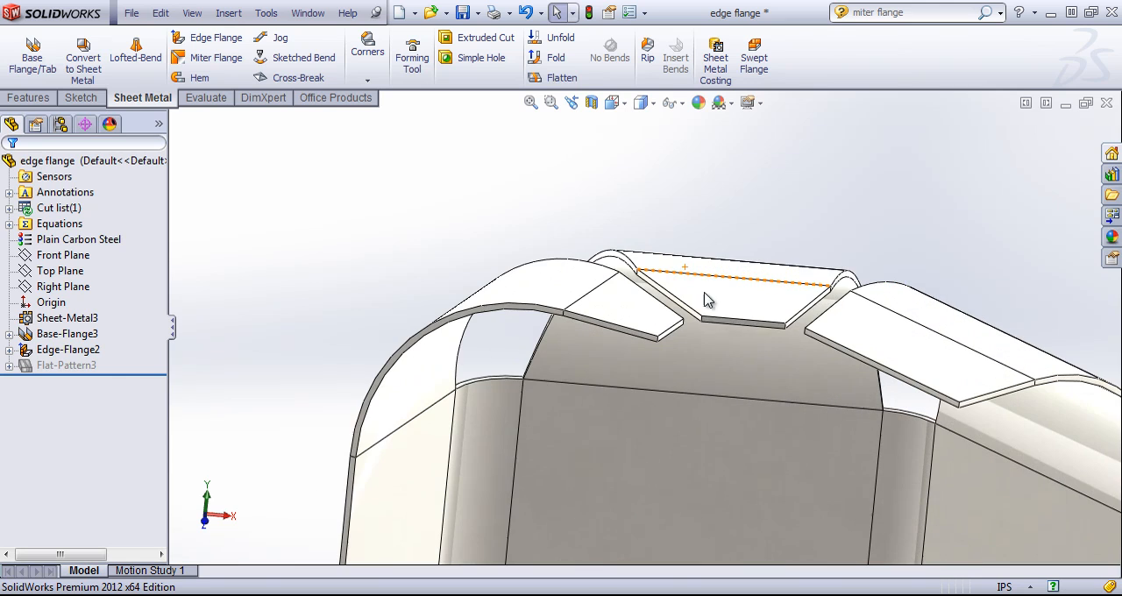
pyautogui.click(216, 37)
pyautogui.scroll(-2, 674, 274)
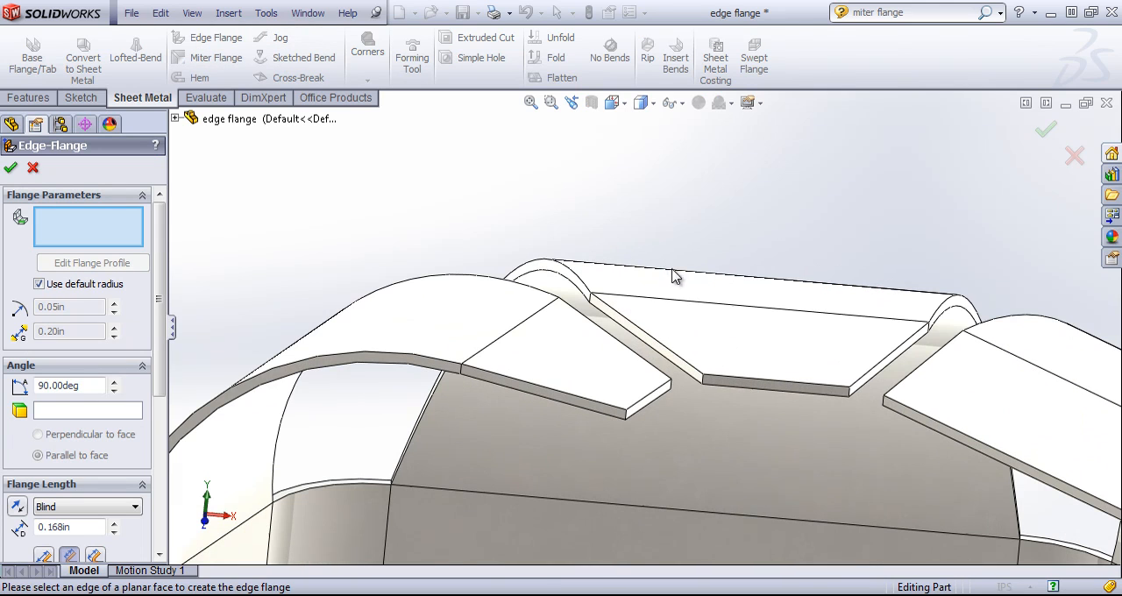
pyautogui.click(627, 342)
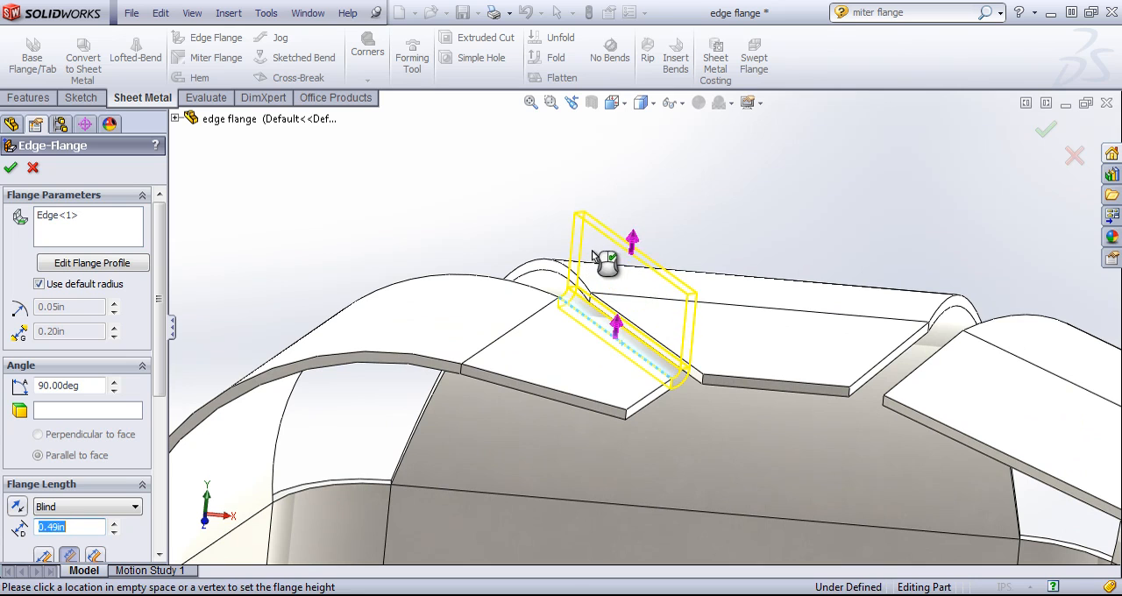
pyautogui.click(655, 344)
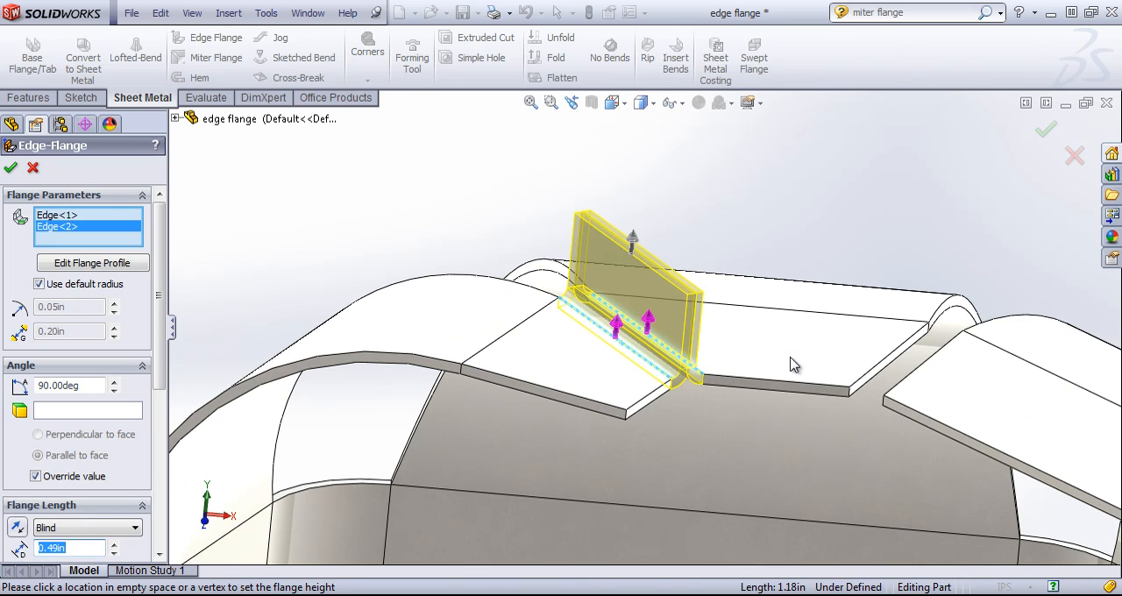
pyautogui.moveTo(794, 365); pyautogui.dragTo(759, 368, button='middle')
pyautogui.click(744, 380)
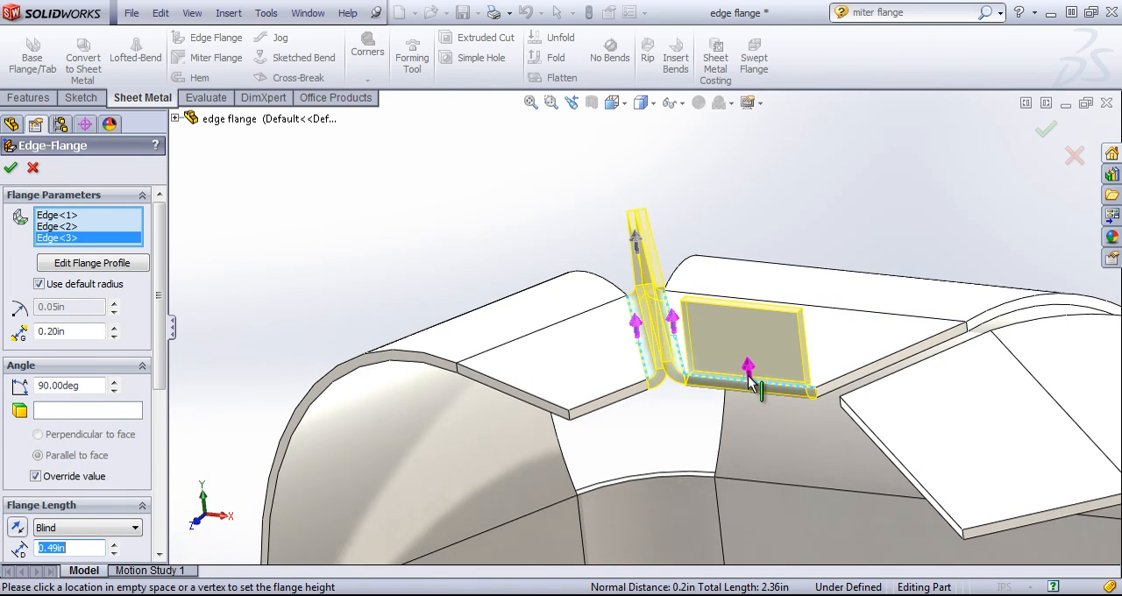
pyautogui.click(853, 369)
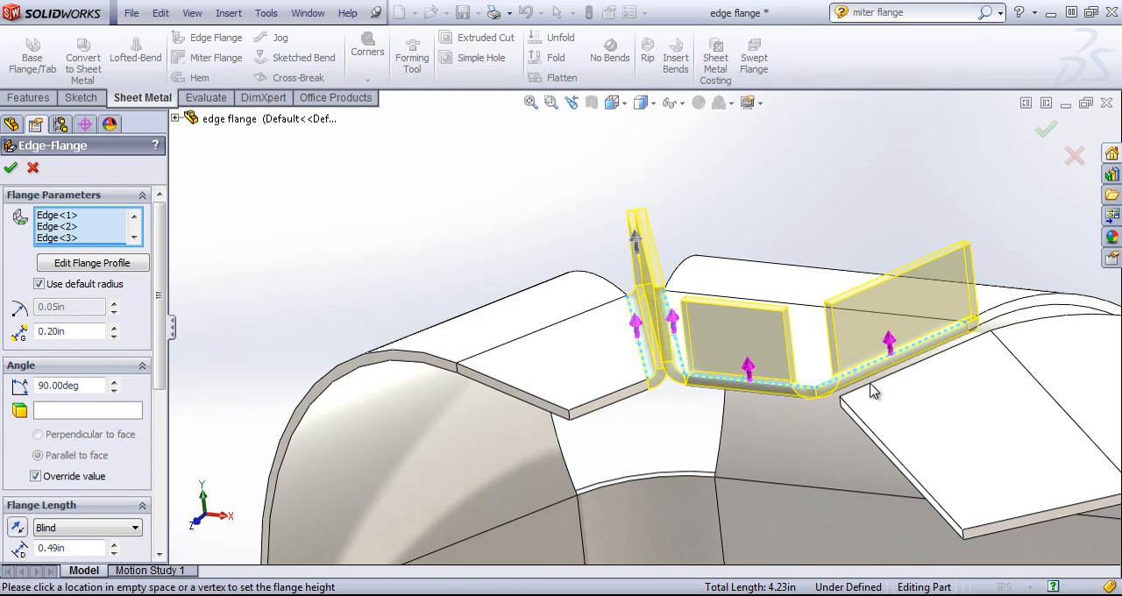
# - Add the three free edges of the right curved flange and the front edge of the left one, and create the edge flange
pyautogui.click(874, 390)
pyautogui.click(881, 447)
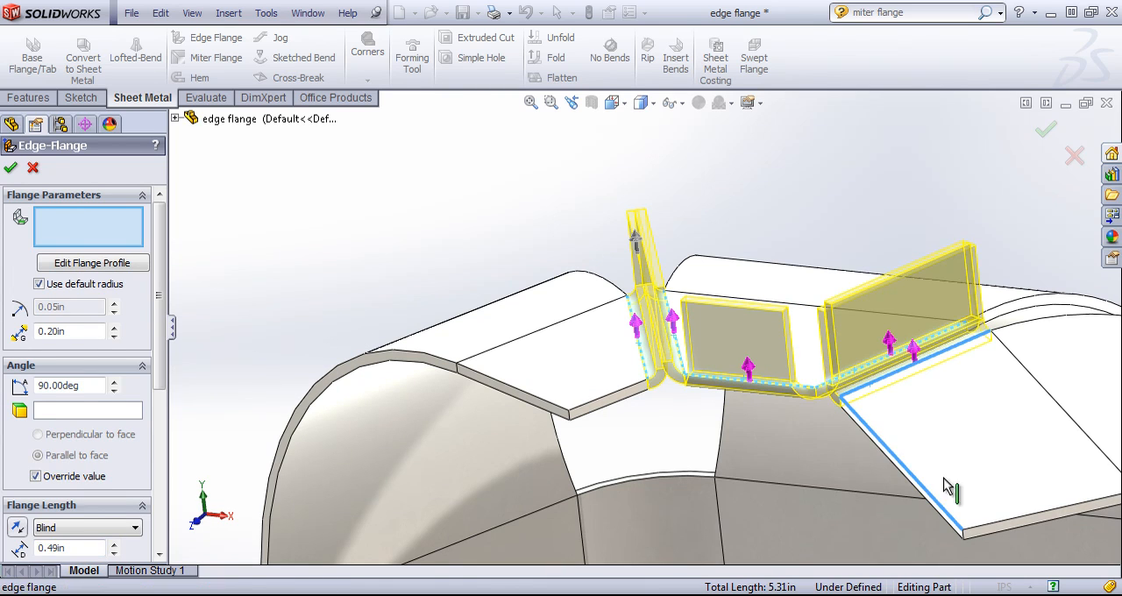
pyautogui.scroll(1, 1009, 510)
pyautogui.click(951, 493)
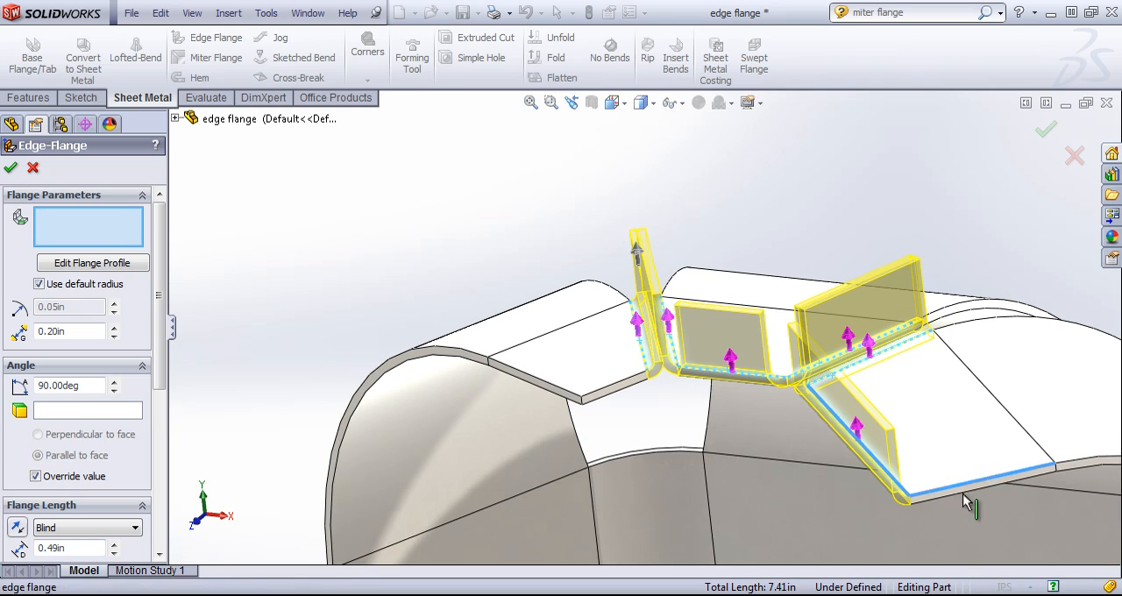
pyautogui.click(619, 386)
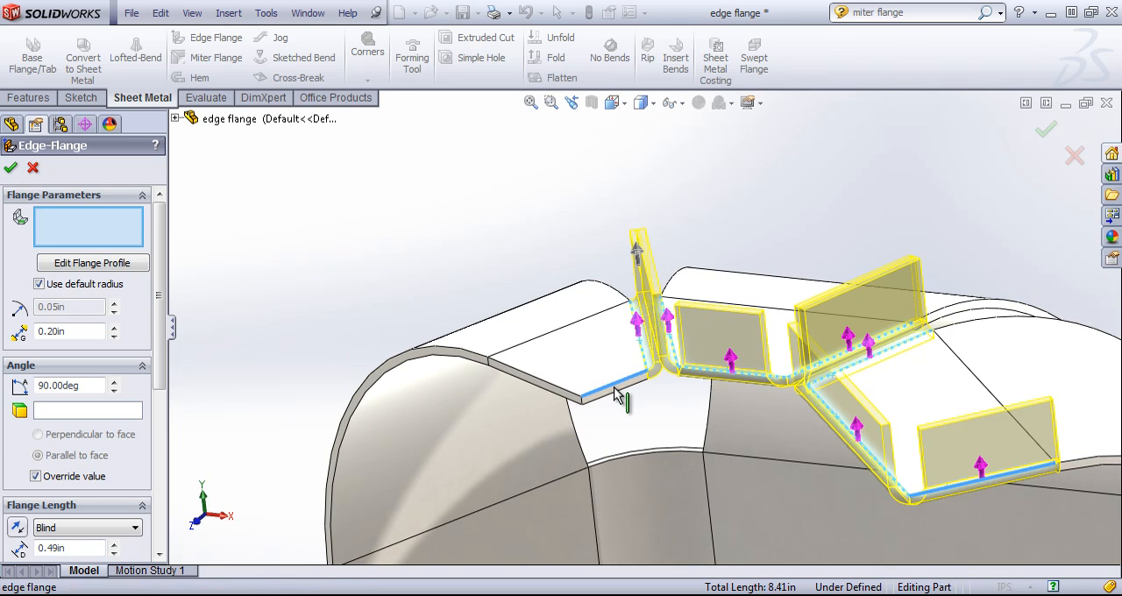
pyautogui.click(1045, 118)
pyautogui.moveTo(761, 219); pyautogui.dragTo(663, 362, button='middle')
pyautogui.scroll(2, 703, 425)
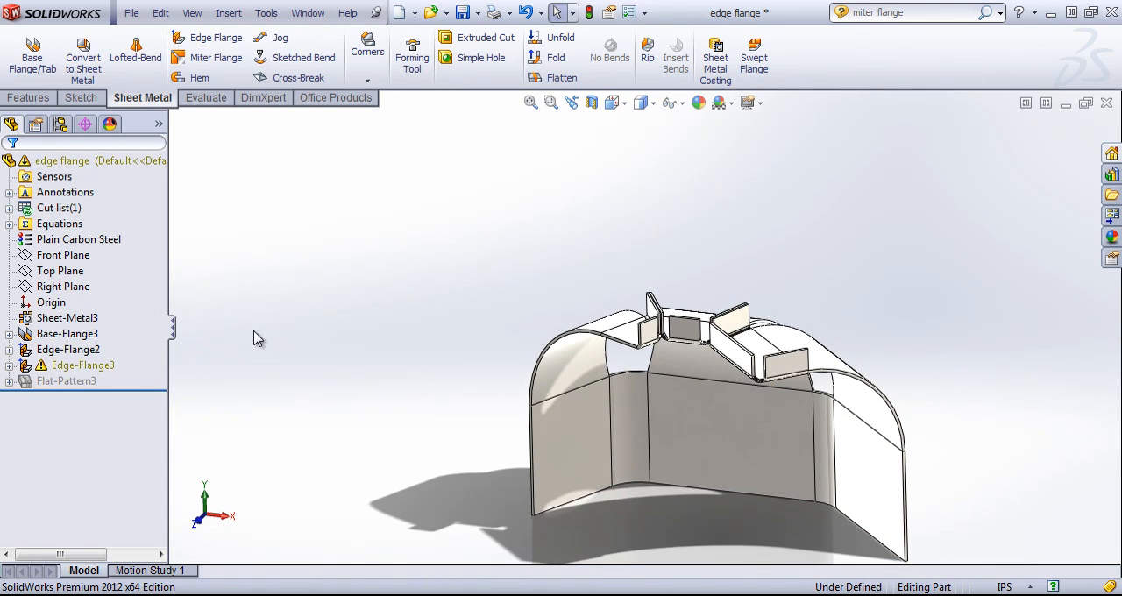
# - Set the gap distance of the three-edge curved flange Edge-Flange2 to 0.3 in, and check the part in its flat pattern
pyautogui.click(78, 366)
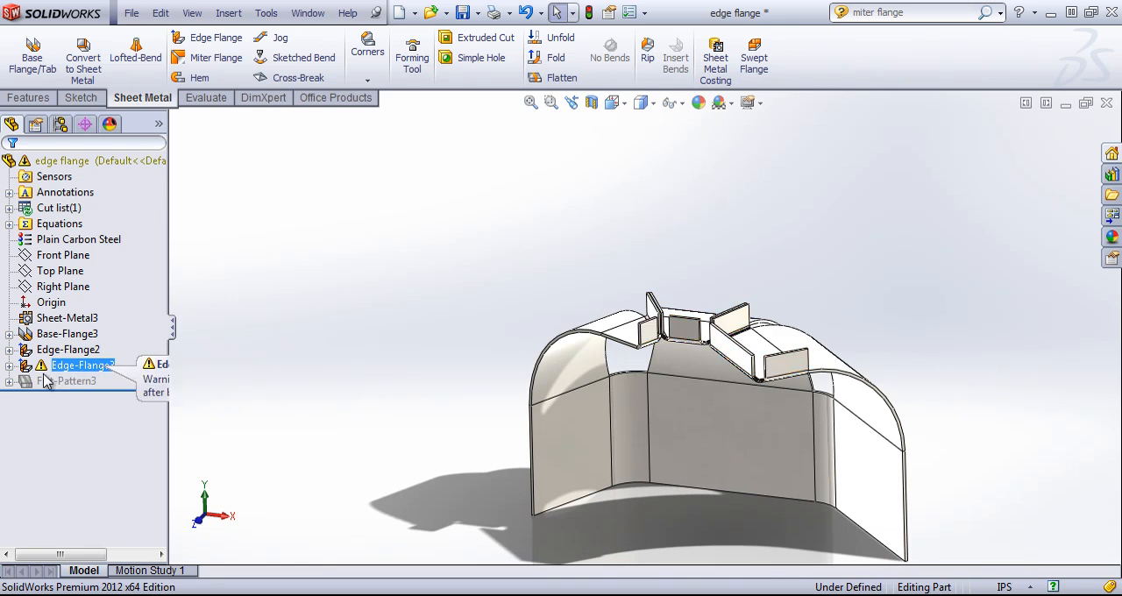
pyautogui.rightClick(68, 349)
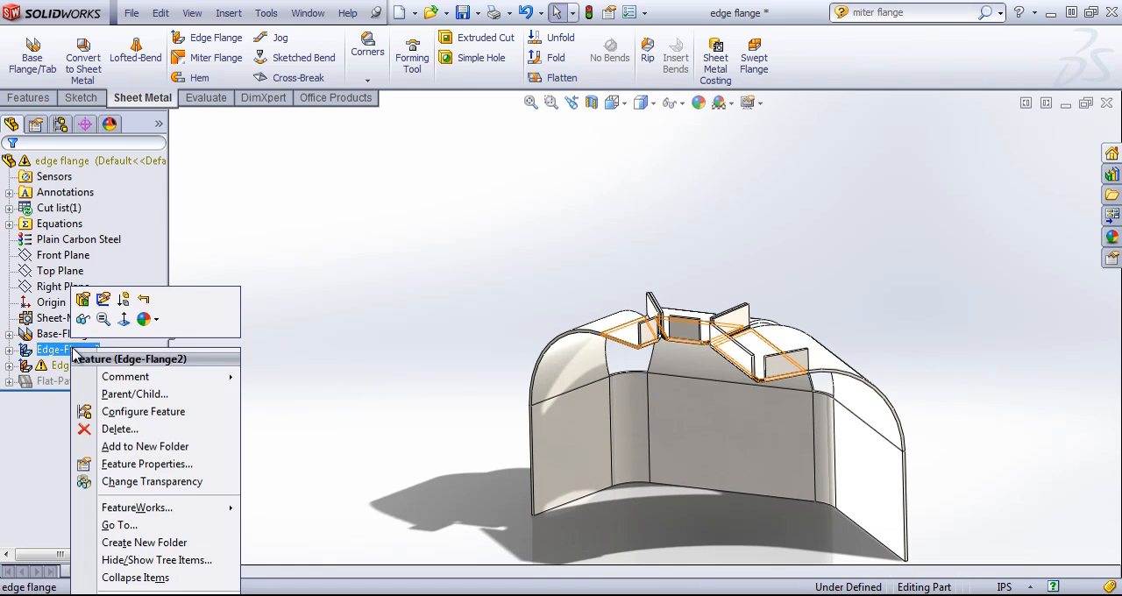
pyautogui.click(85, 301)
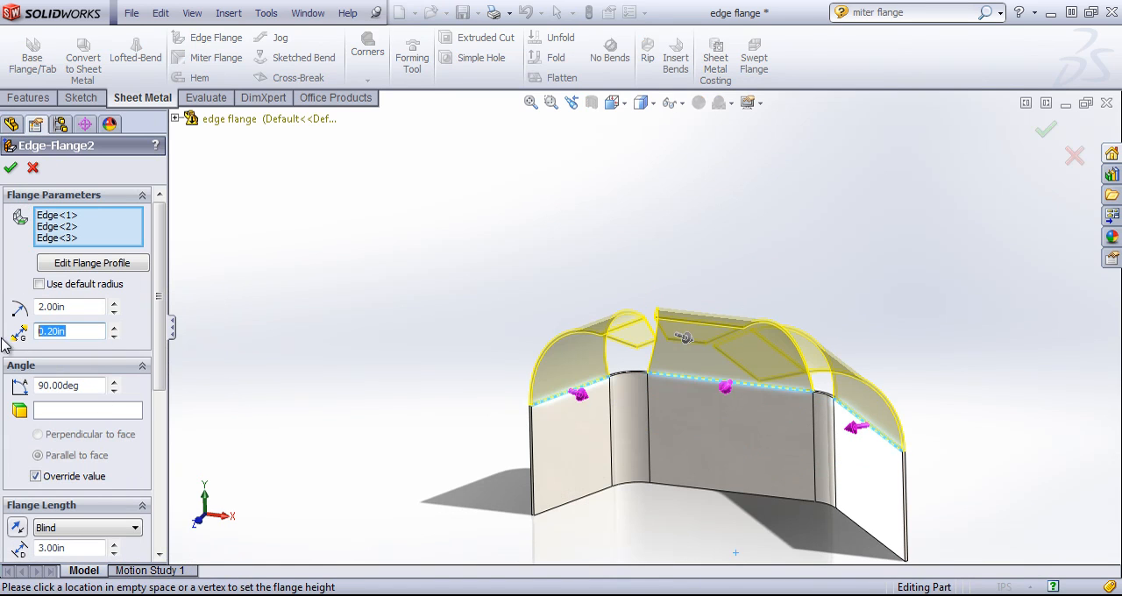
pyautogui.write('.3')
pyautogui.press('Return')
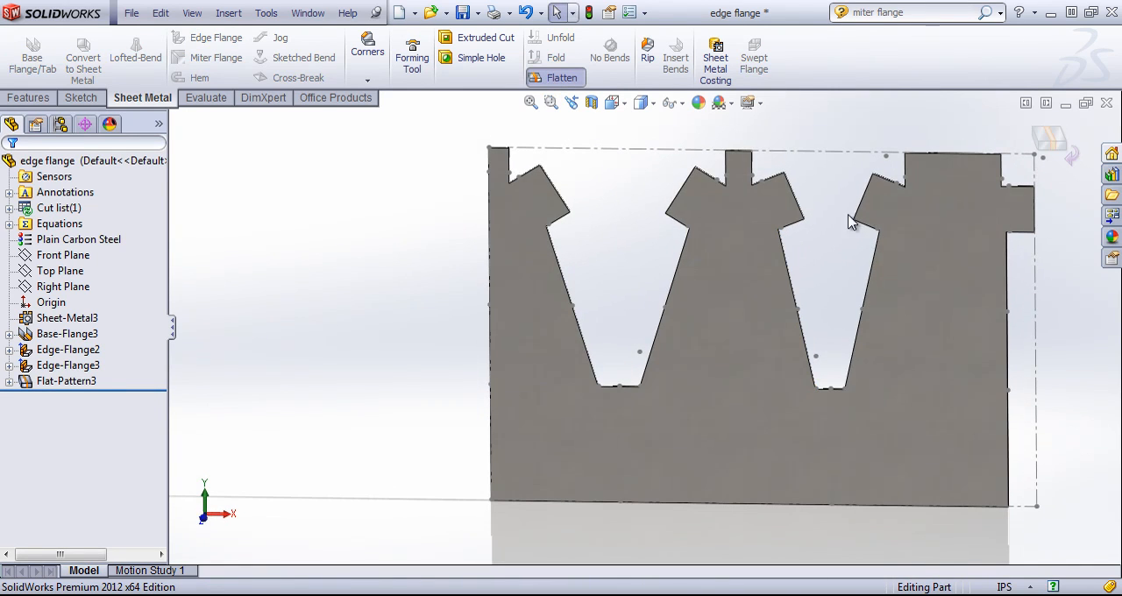
pyautogui.click(1061, 149)
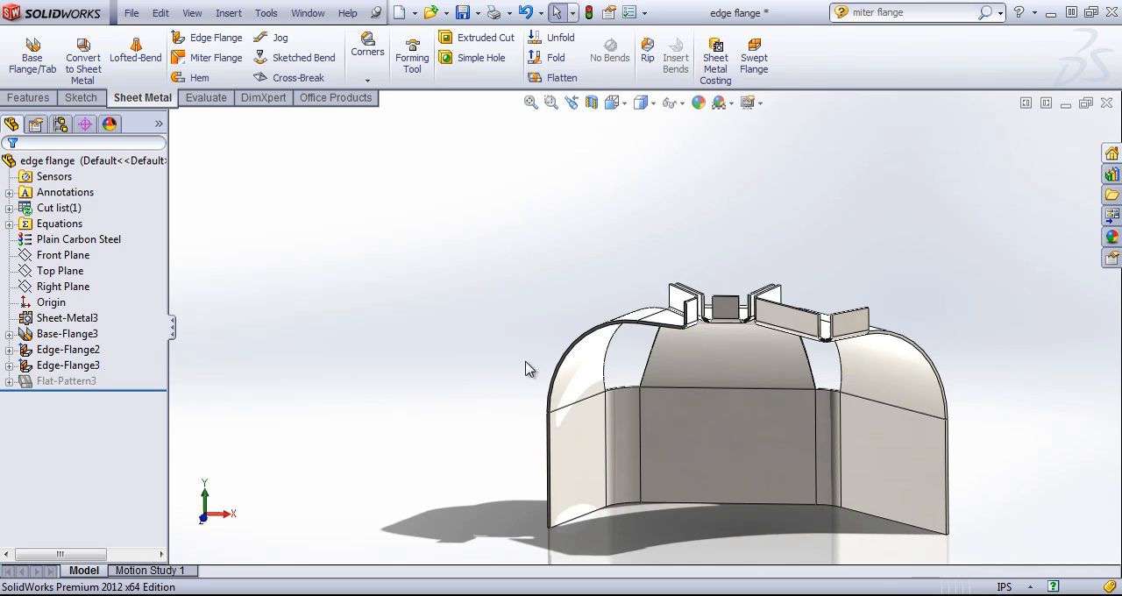
# - Set the flange length of the small tip flanges, Edge-Flange3, to 2 in
pyautogui.rightClick(69, 367)
pyautogui.click(77, 312)
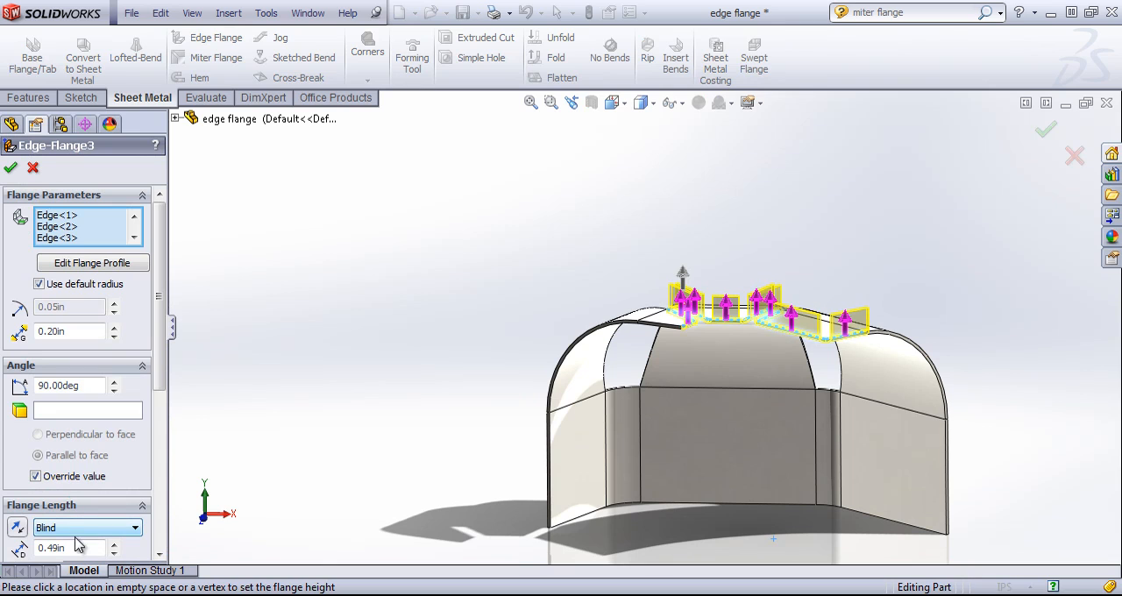
pyautogui.write('2')
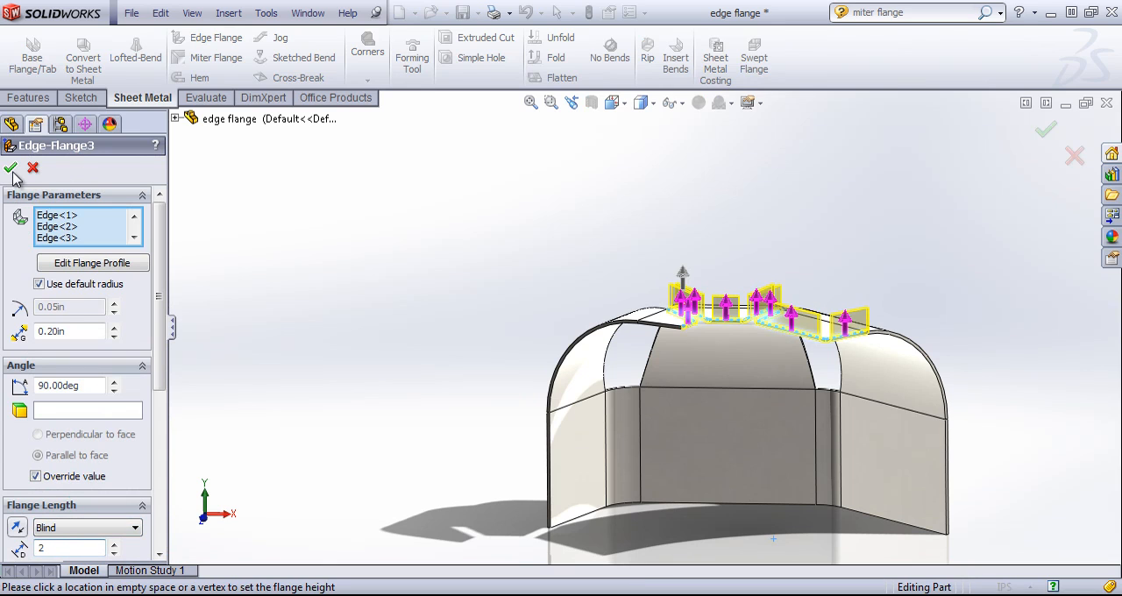
pyautogui.click(11, 170)
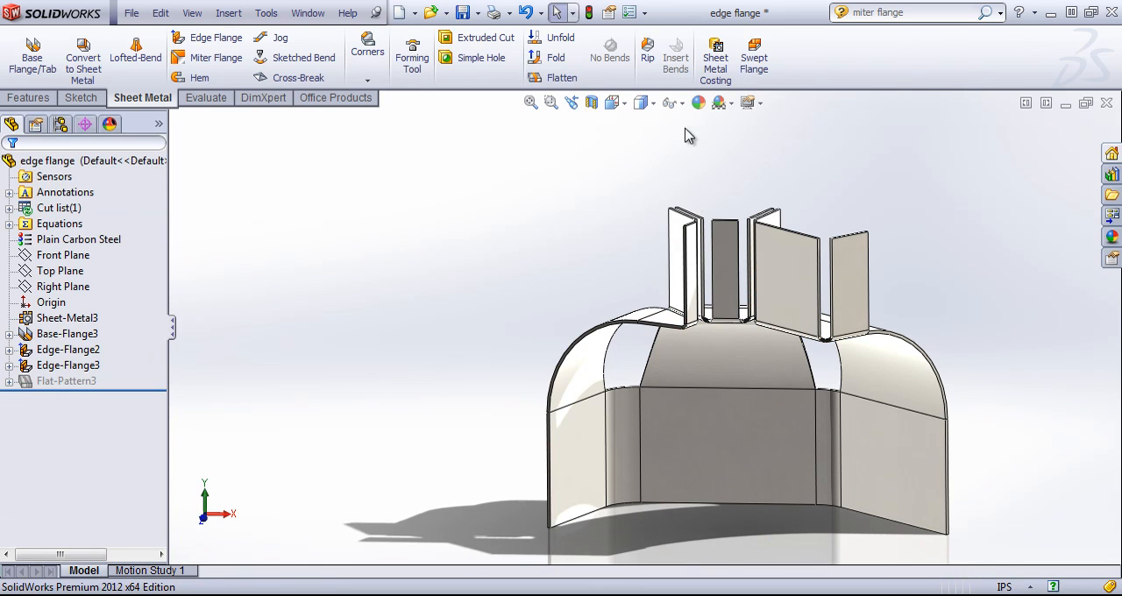
# - Flatten the part, examine how the tip flanges lie against each other in the flat pattern, and return to the folded shape
pyautogui.click(561, 78)
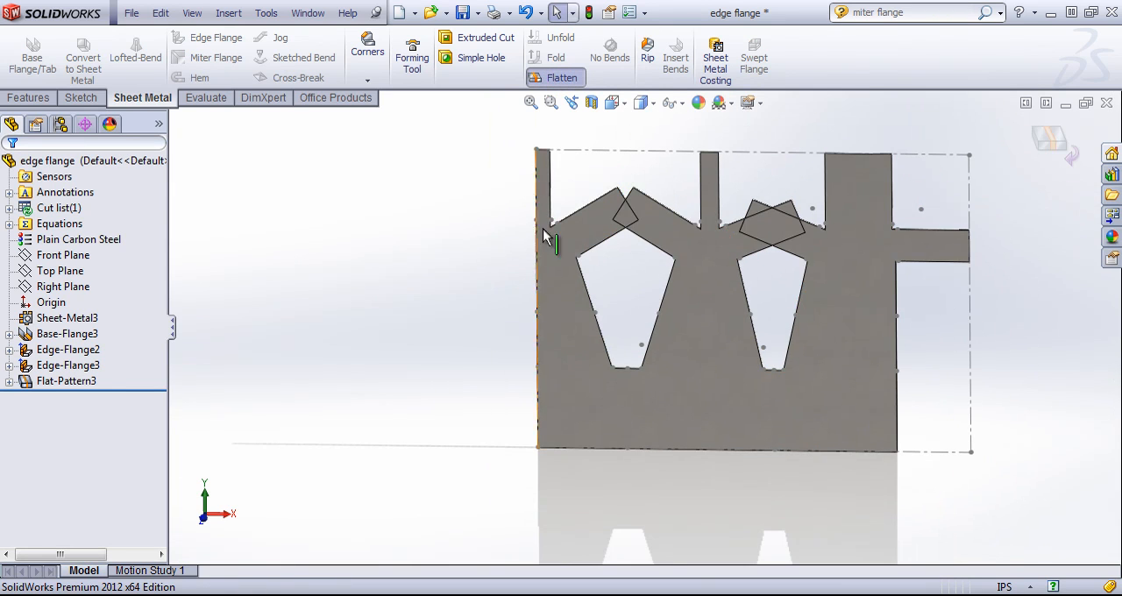
pyautogui.click(624, 216)
pyautogui.press('Escape')
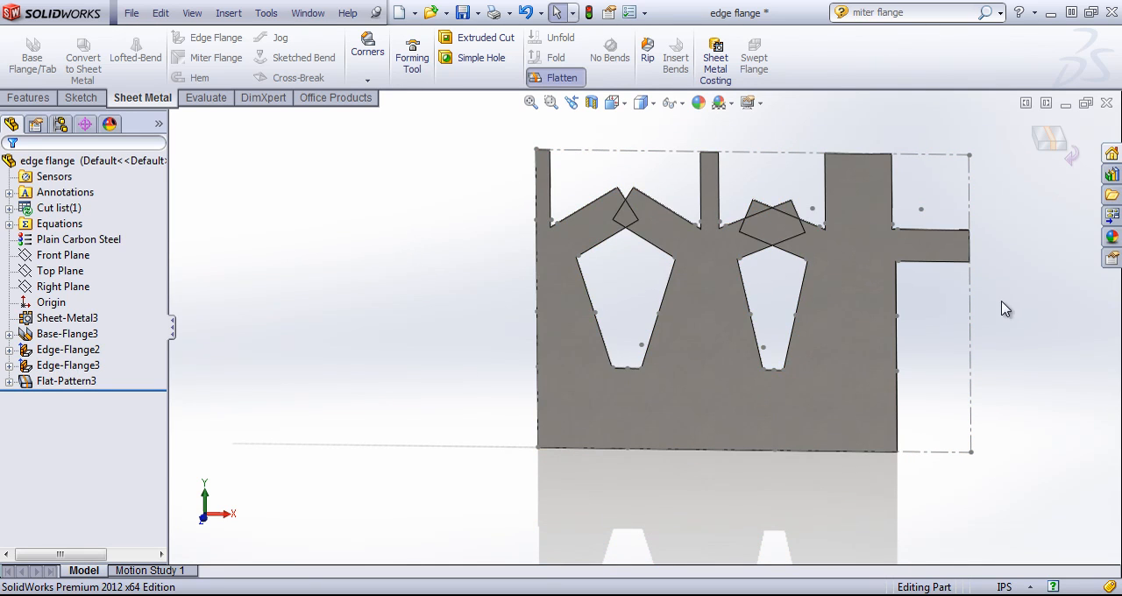
pyautogui.scroll(-2, 1005, 309)
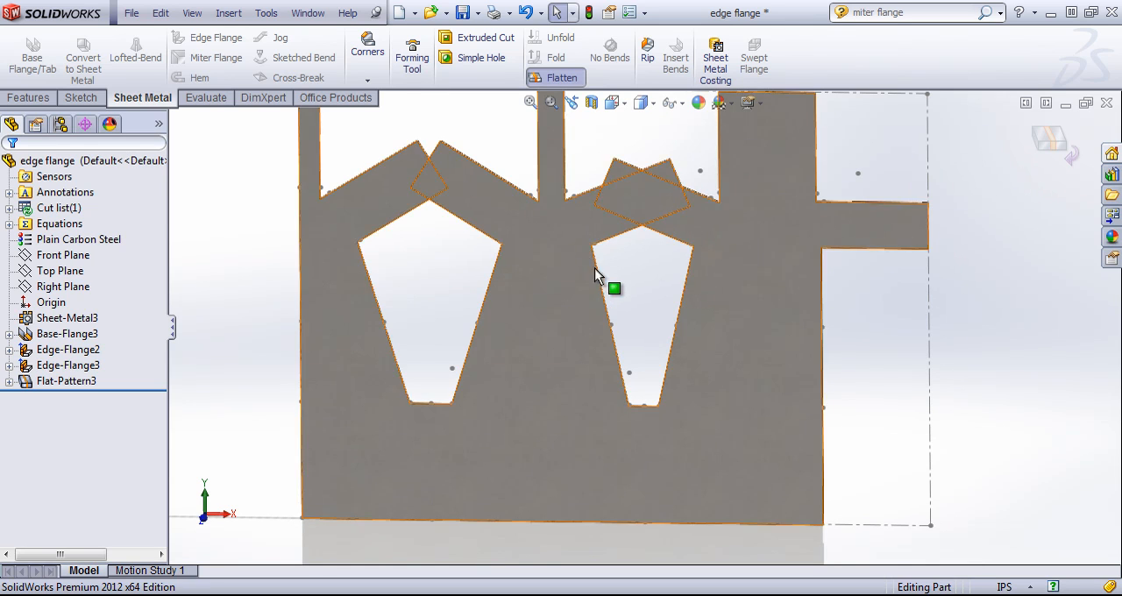
pyautogui.scroll(1, 604, 279)
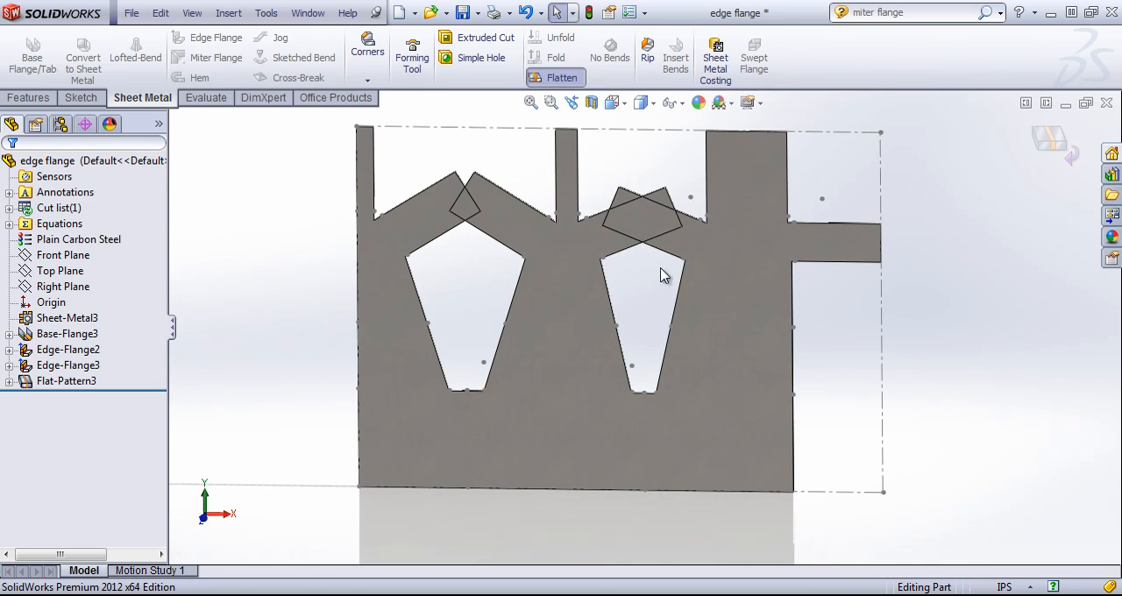
pyautogui.click(1056, 144)
pyautogui.moveTo(583, 324); pyautogui.dragTo(577, 396, button='middle')
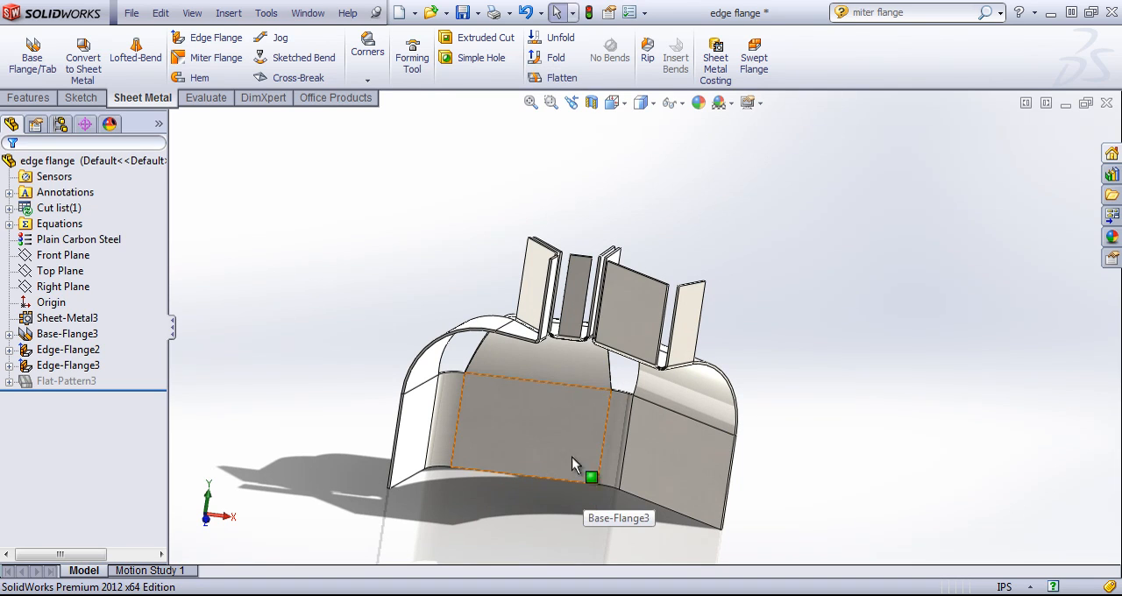
pyautogui.click(211, 39)
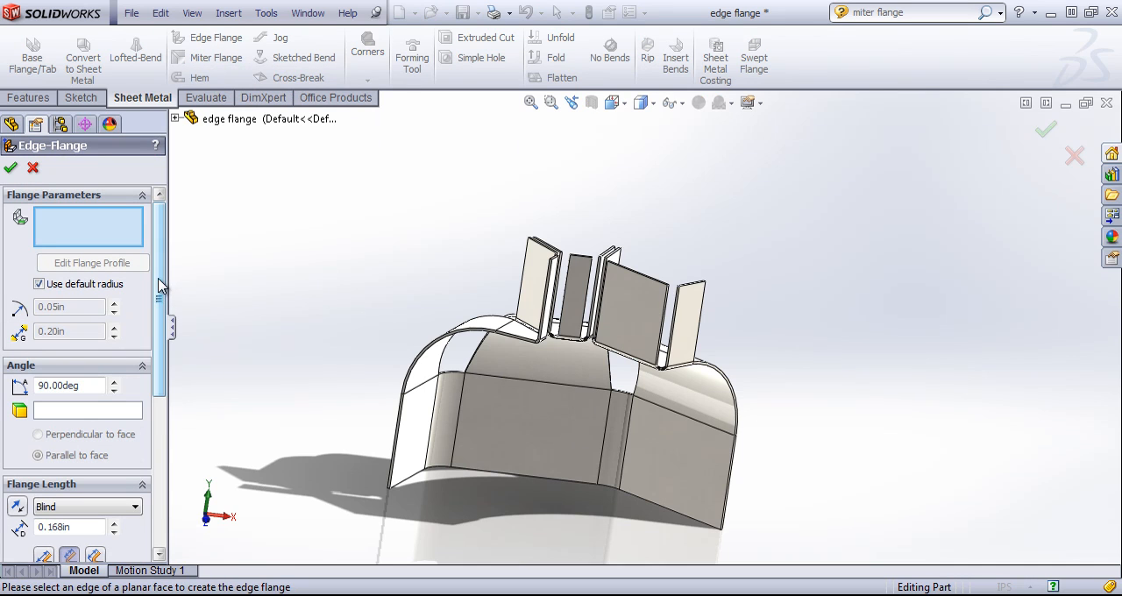
pyautogui.moveTo(159, 342); pyautogui.dragTo(161, 201)
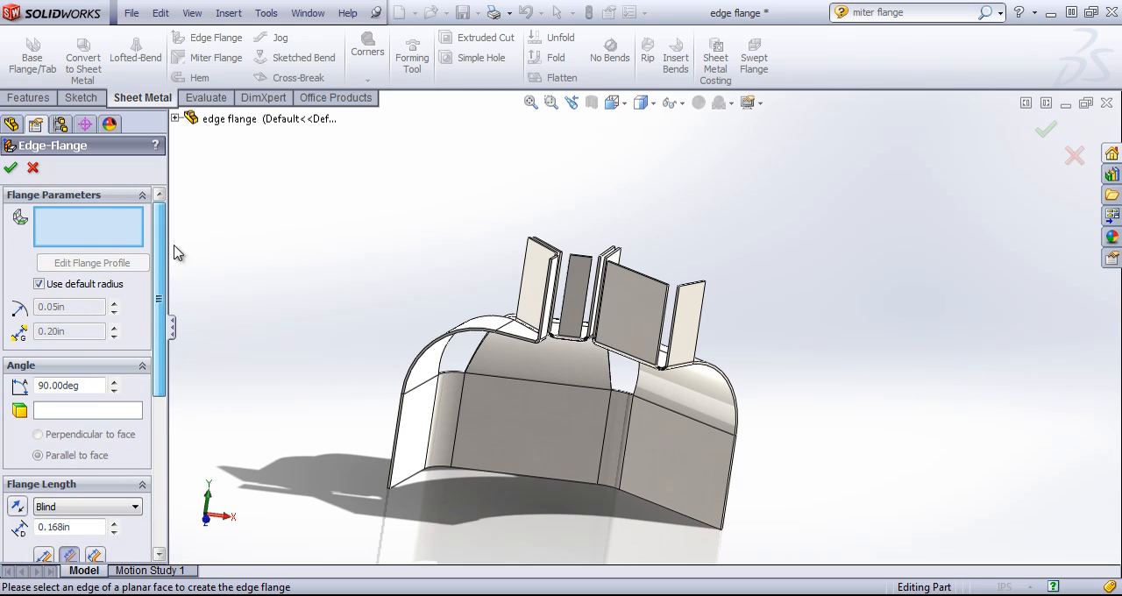
pyautogui.click(33, 168)
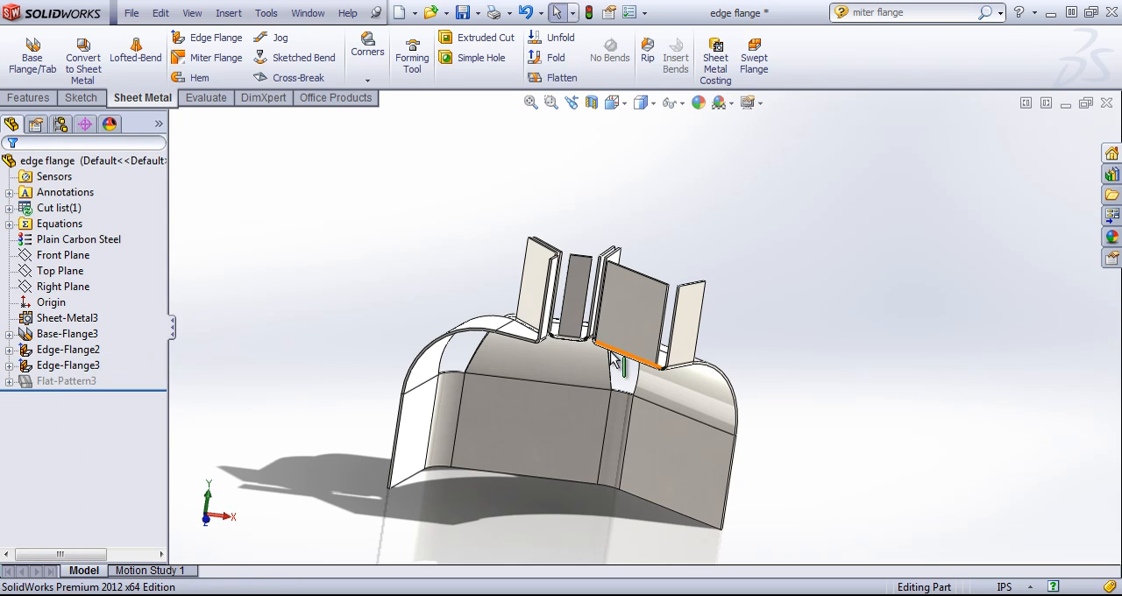